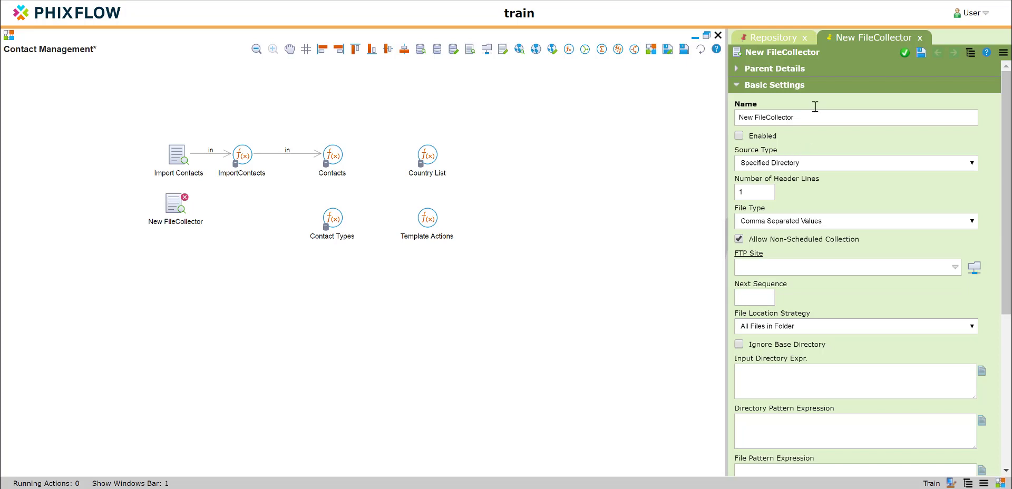
- Rename the new file collector as Invoice Transactions and apply the change
left_click_drag(814, 116, 746, 107)
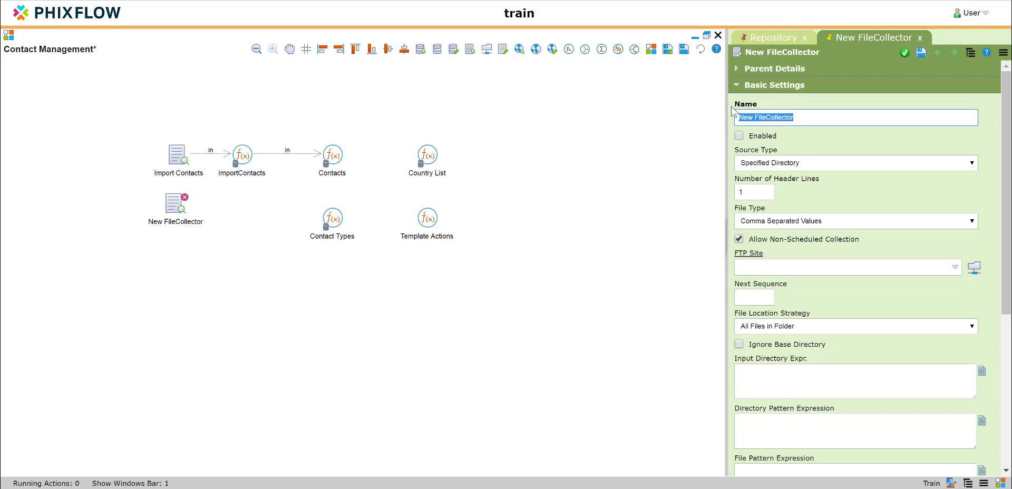
type("Invoi")
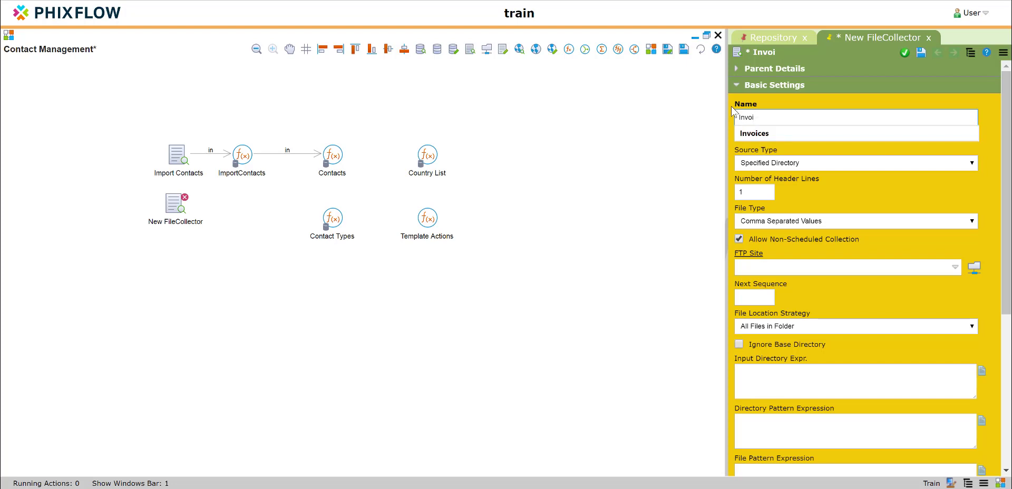
type("ce Tran")
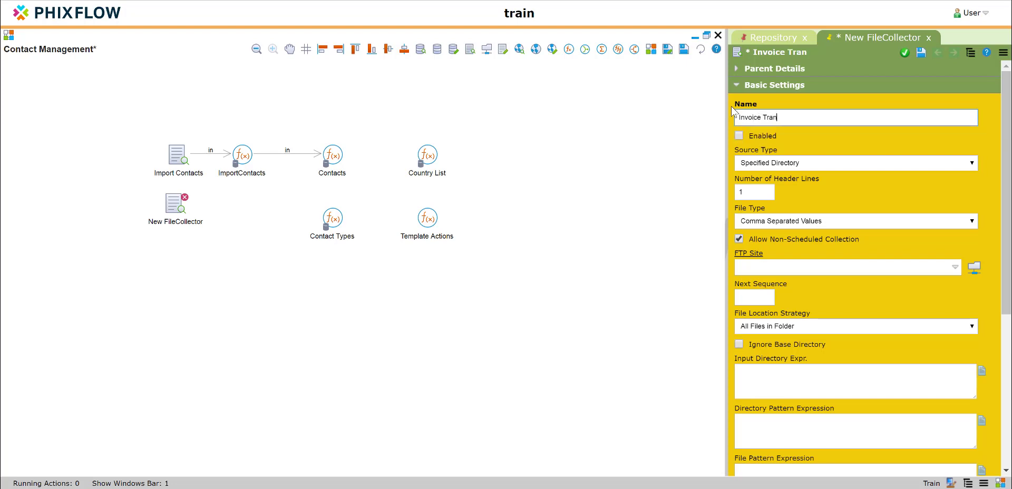
type("sactions")
left_click(905, 52)
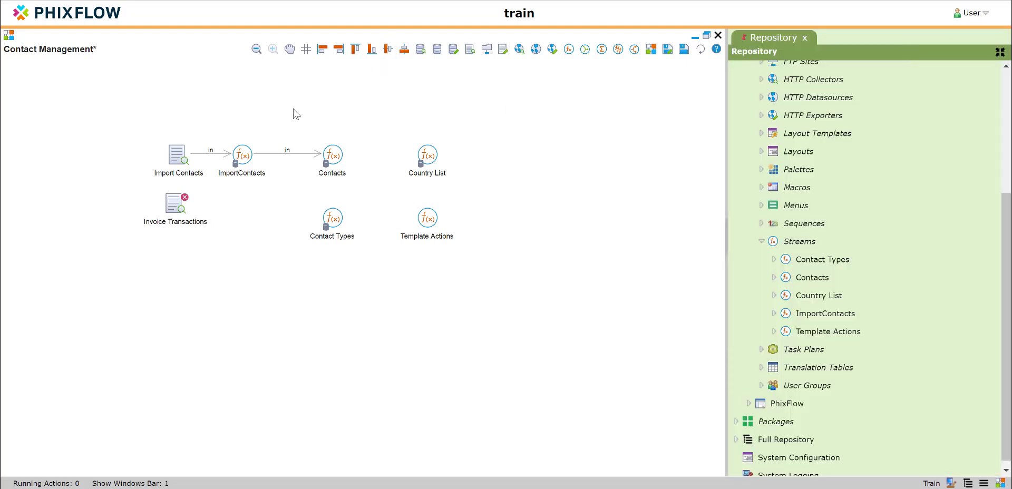
- Upload Transcations.xlsx into the Invoice Transactions file collector to configure it and generate its stream
mouse_move(173, 203)
left_click(247, 188)
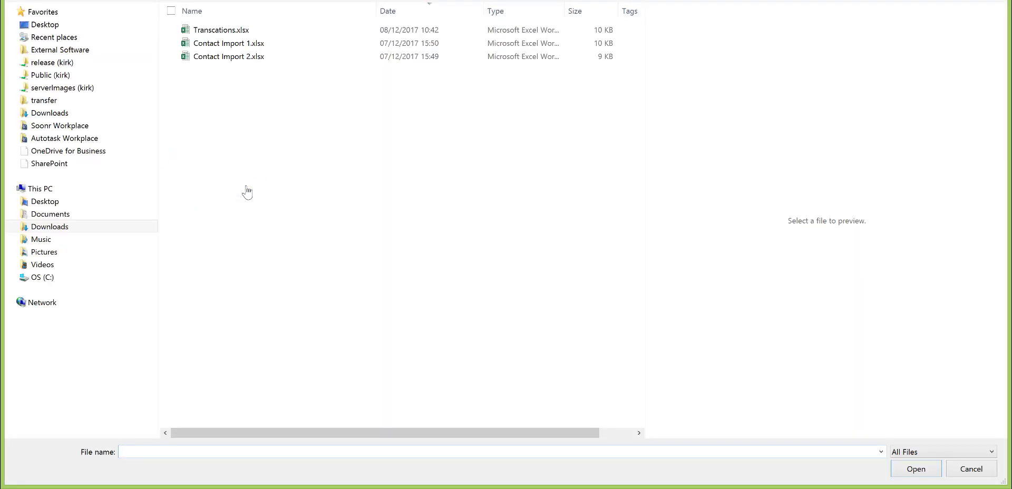
double_click(236, 31)
left_click(451, 266)
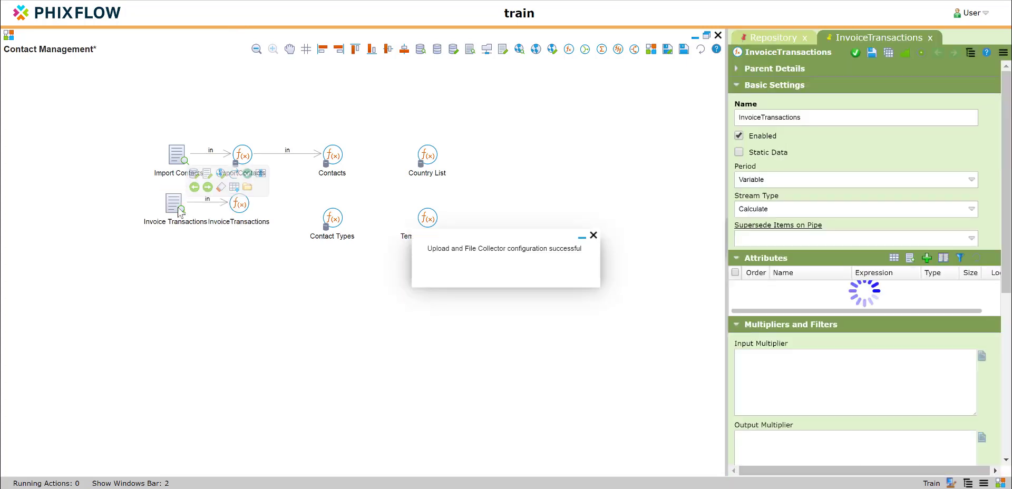
left_click(613, 235)
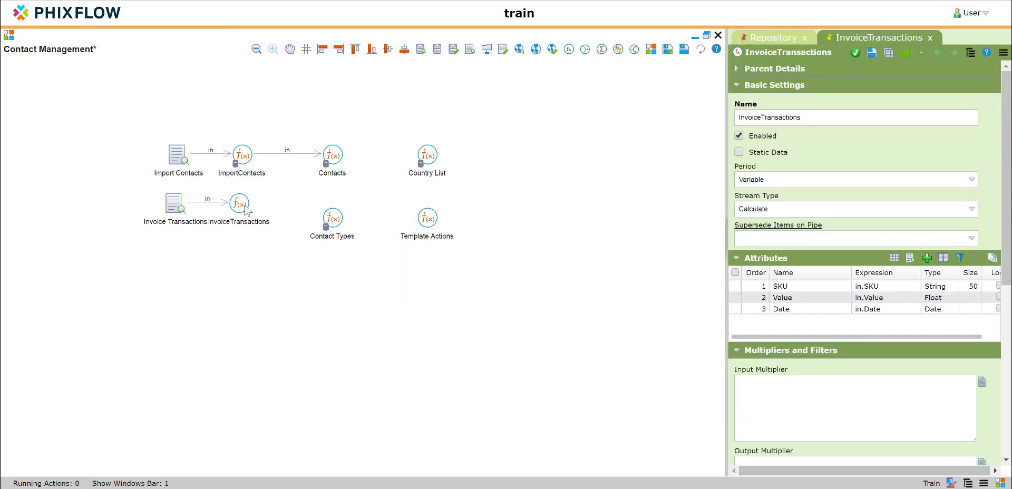
- Run analysis on the InvoiceTransactions stream and dismiss the completion message
mouse_move(245, 207)
left_click(324, 187)
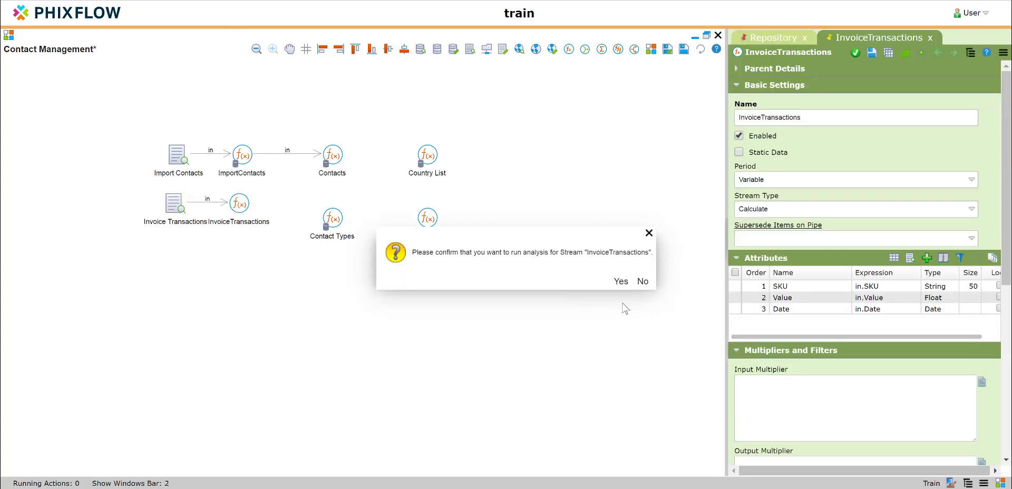
left_click(621, 282)
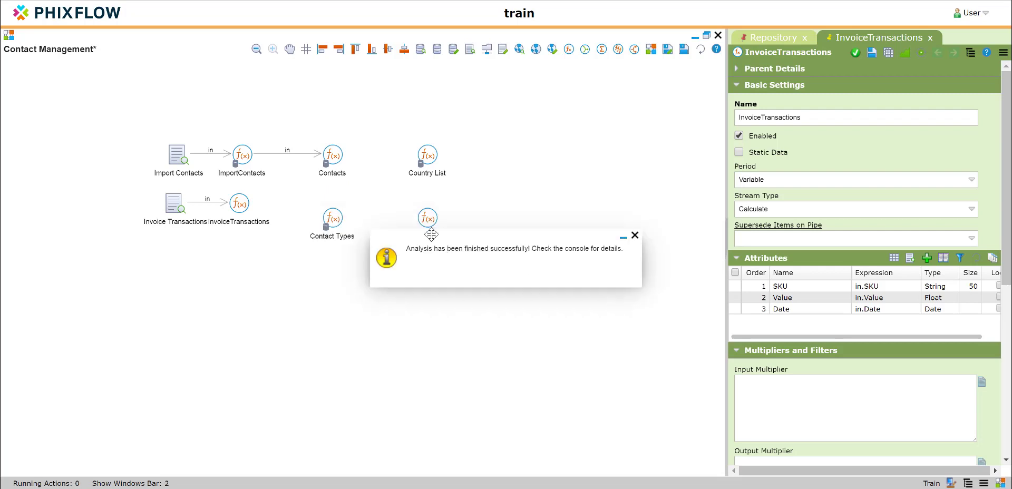
left_click(635, 233)
- Review the InvoiceTransactions stream's records in the default view and close it
mouse_move(239, 204)
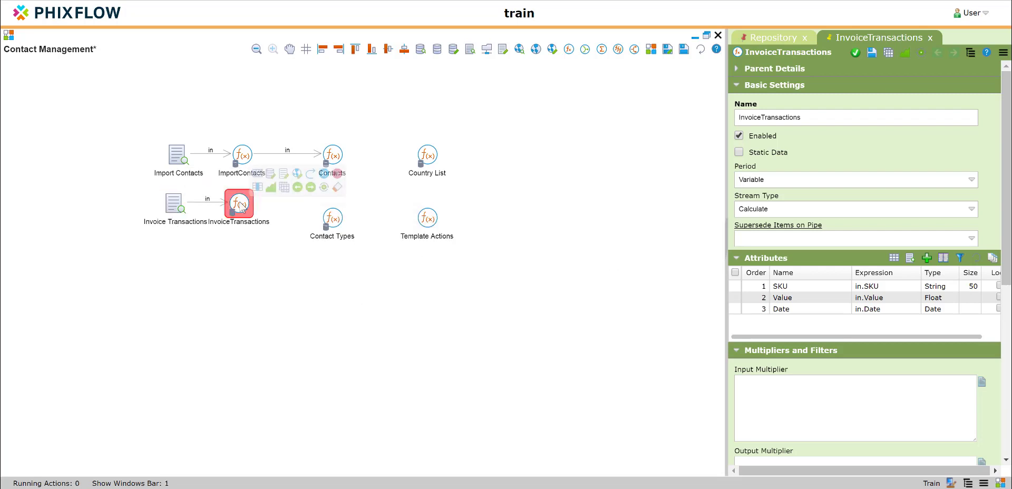
left_click(272, 189)
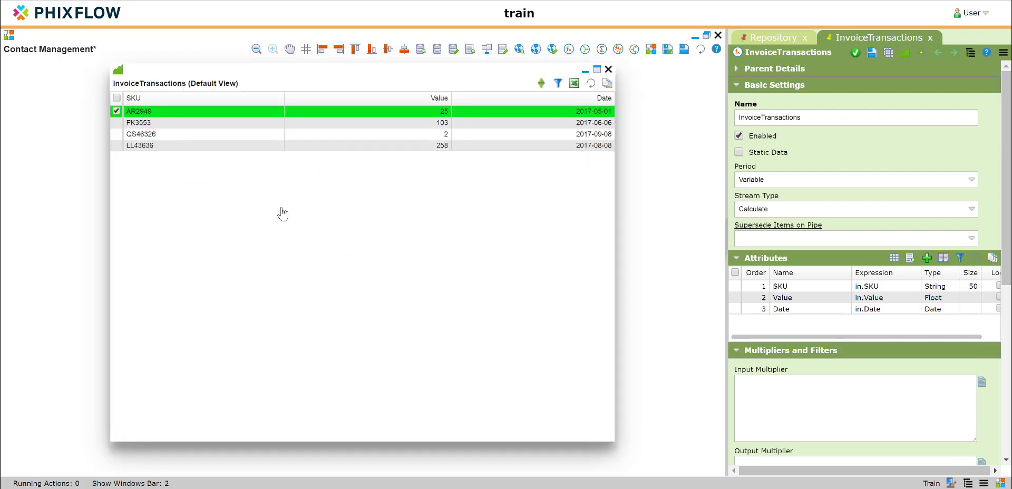
left_click(608, 70)
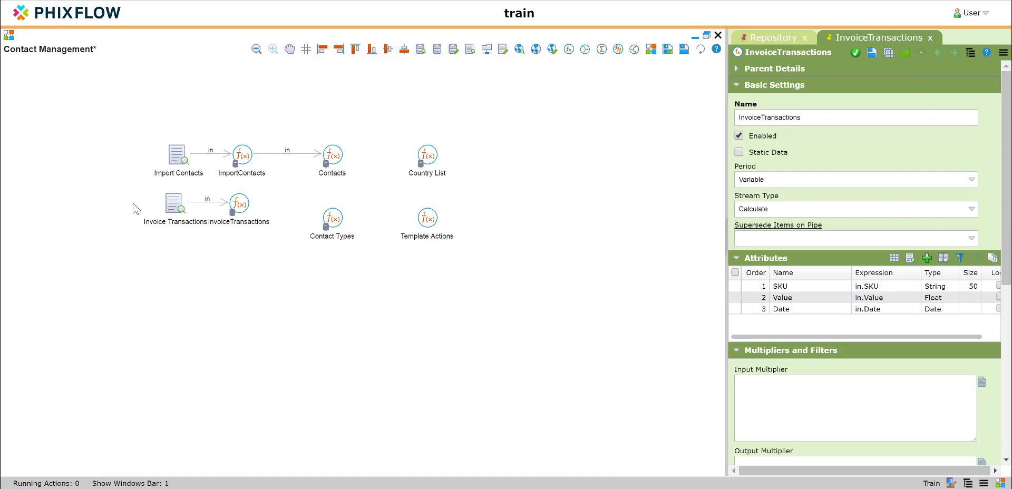
- Bottom-align the Invoice Transactions collector, the InvoiceTransactions stream and the Contact Types stream in the model
left_click(172, 213)
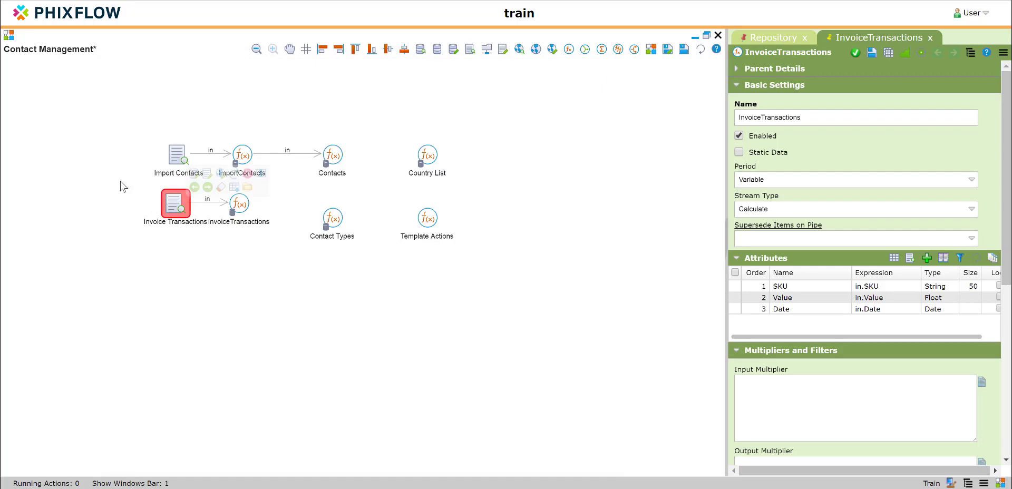
left_click_drag(120, 179, 357, 255)
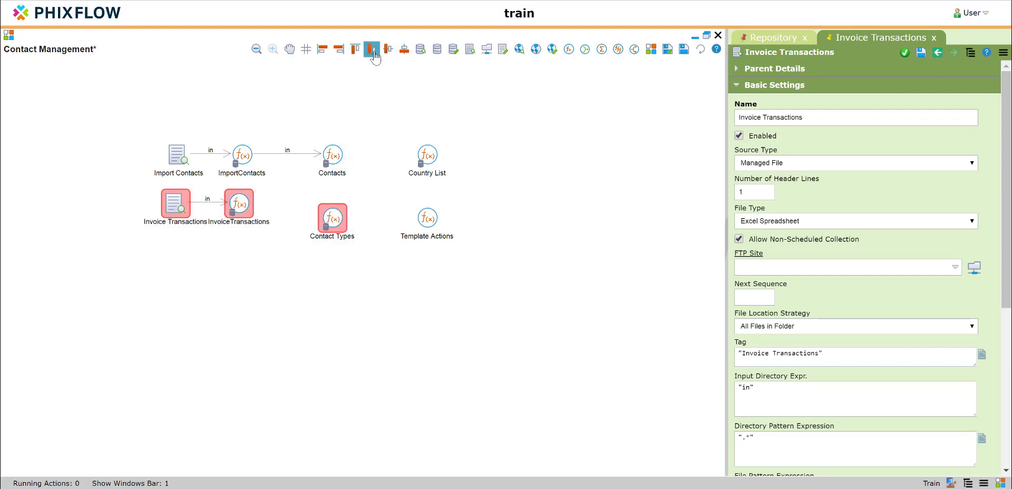
left_click(357, 53)
left_click(255, 264)
- Left-align the two file collectors with each other and their two import streams likewise, and save the Contact Management model
left_click_drag(147, 117, 205, 285)
left_click(323, 49)
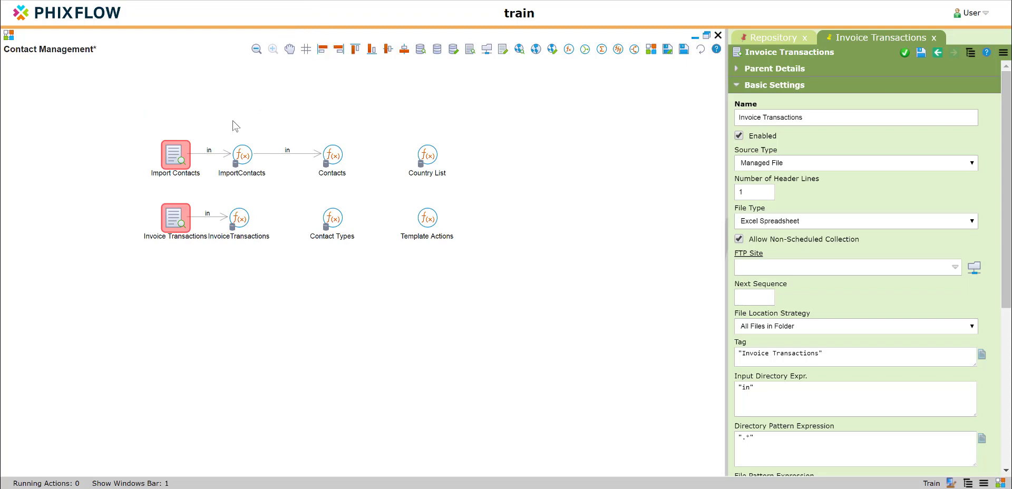
left_click_drag(206, 118, 267, 264)
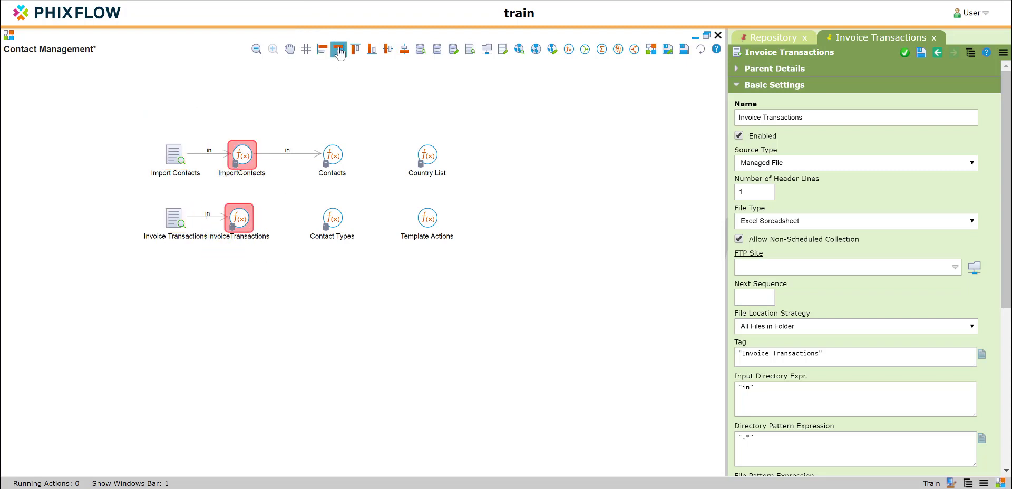
left_click(323, 49)
left_click(562, 164)
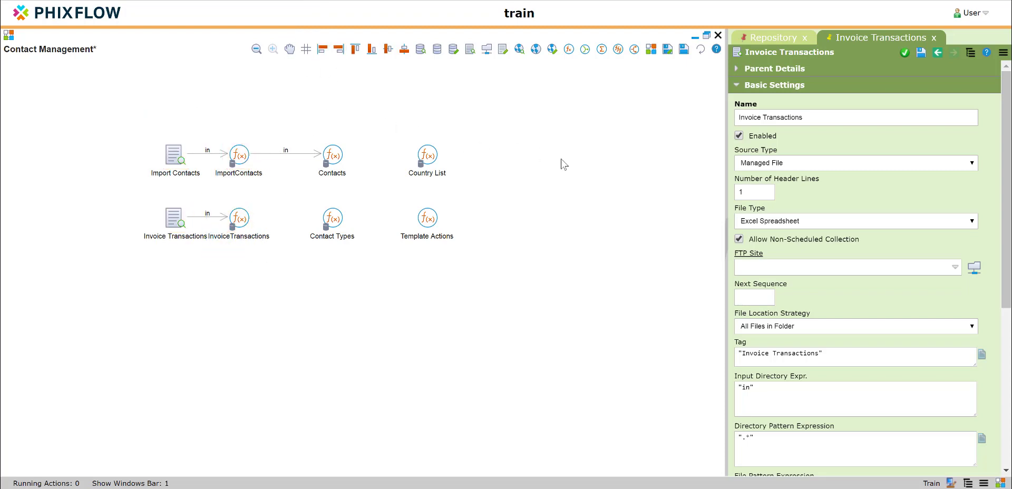
left_click(684, 50)
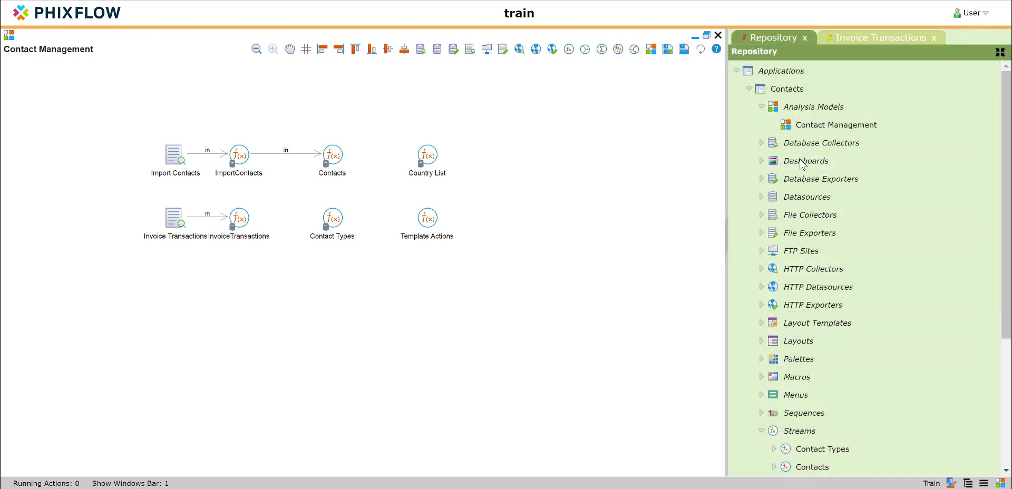
- Create a dashboard named Assign Transactions in the Contacts application and split it into two panes with a horizontal bar
right_click(802, 164)
left_click(832, 183)
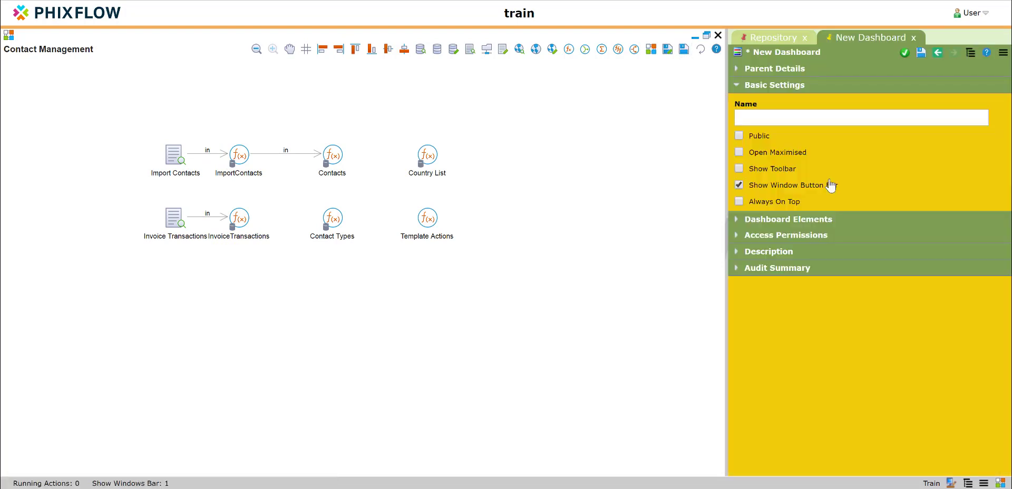
left_click(770, 116)
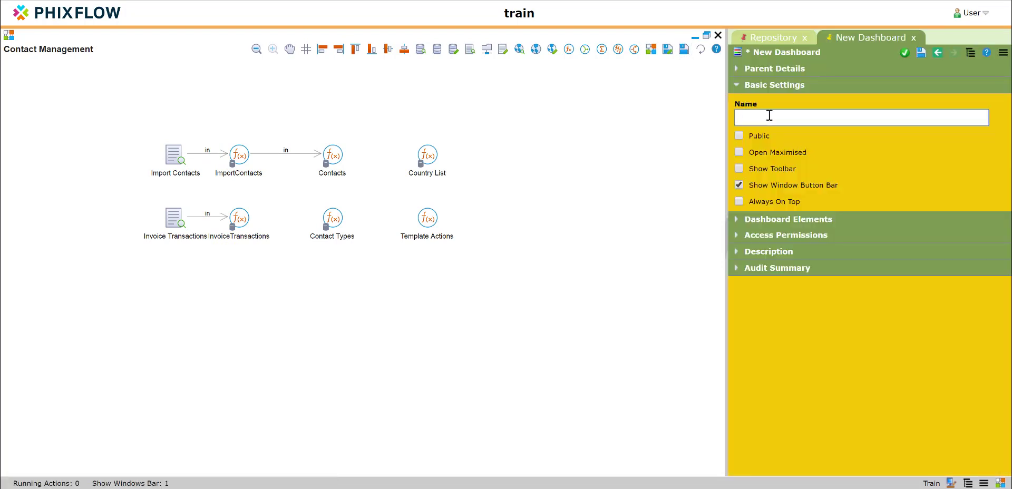
type("Assig")
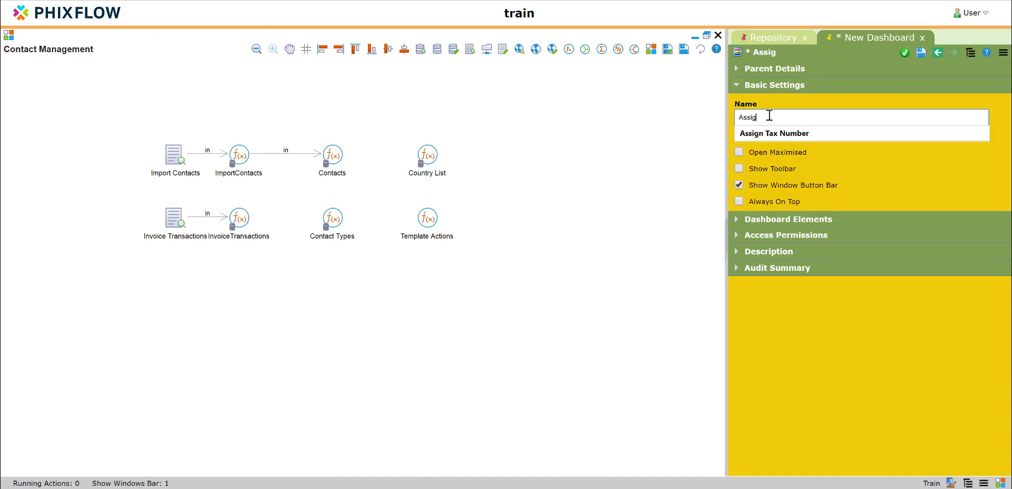
type("n Tra")
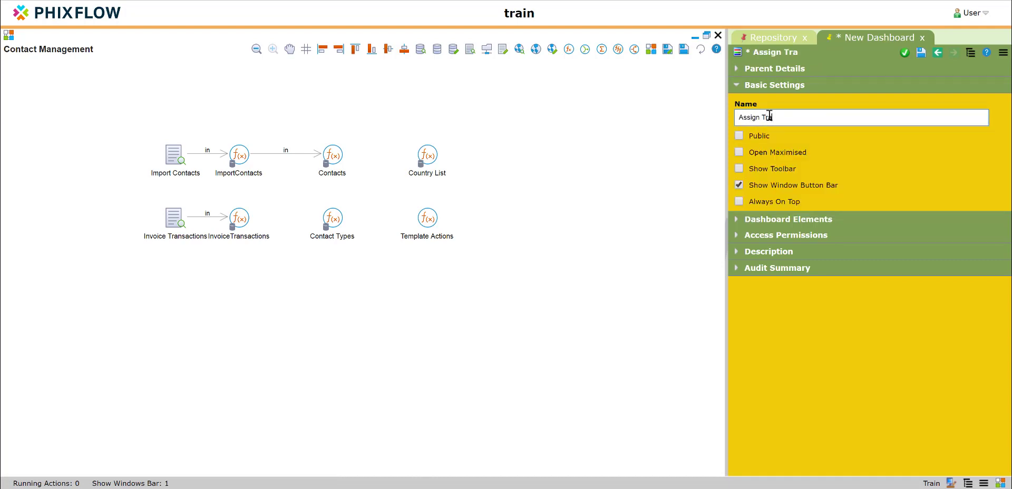
type("nsactions")
left_click(904, 53)
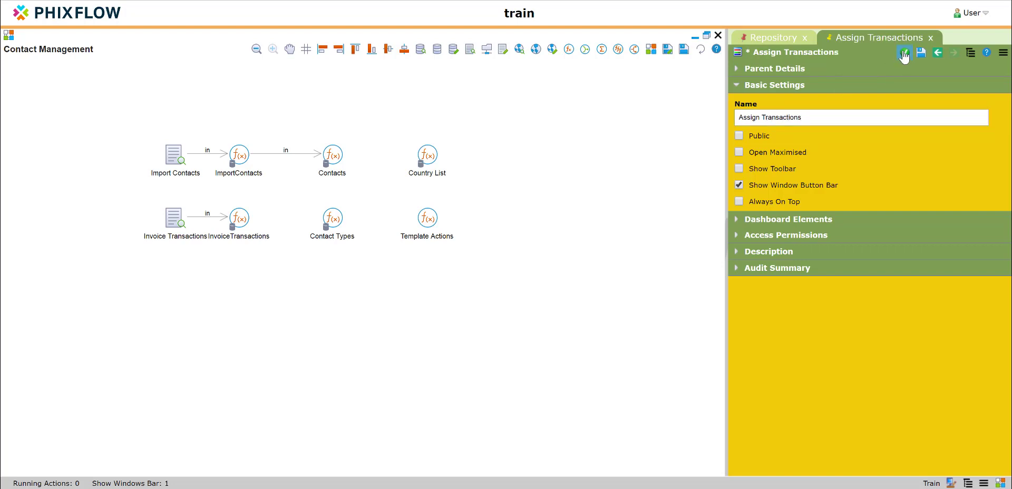
right_click(368, 217)
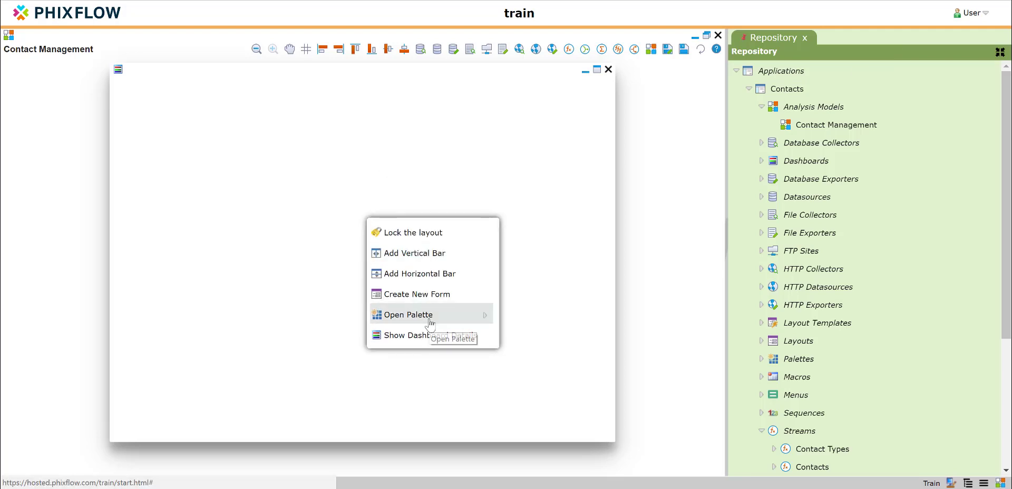
left_click(418, 275)
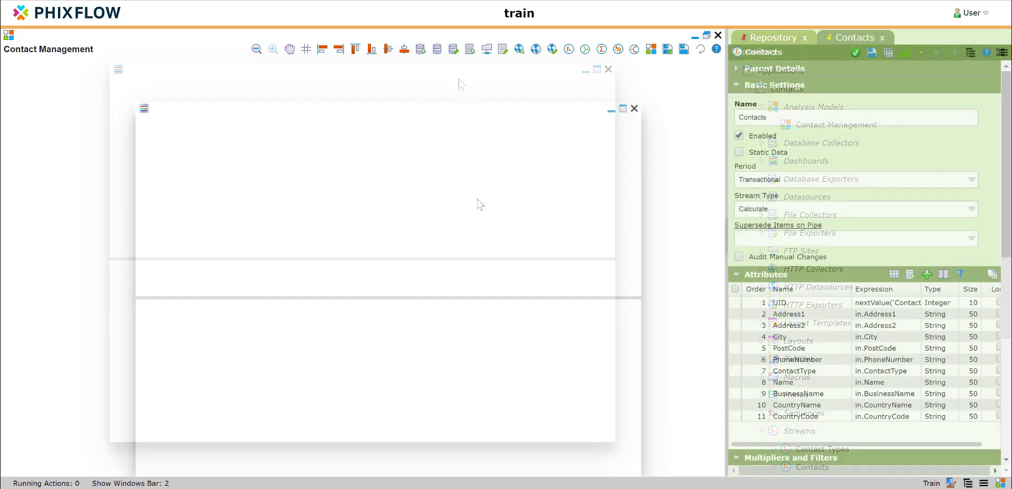
- Create a form named Contact Details Assign Trans in the dashboard's upper pane
right_click(477, 203)
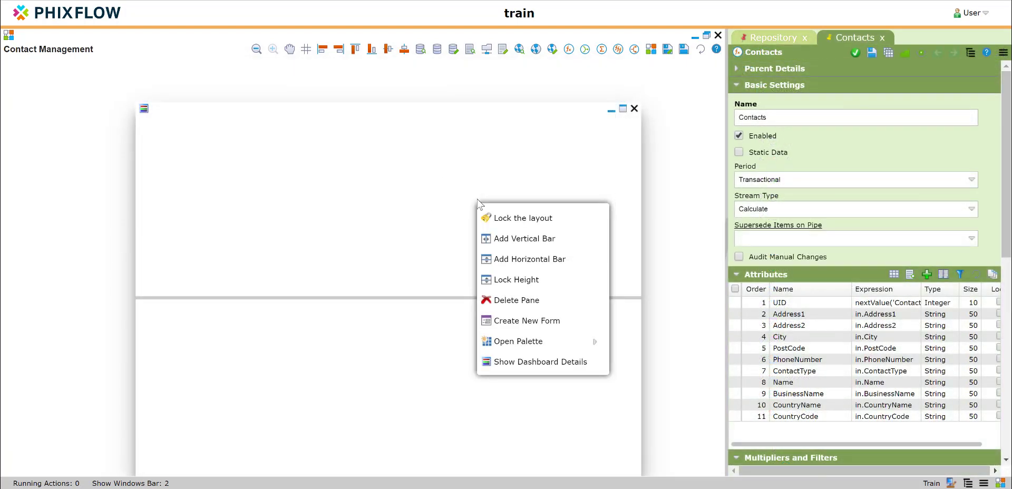
left_click(504, 321)
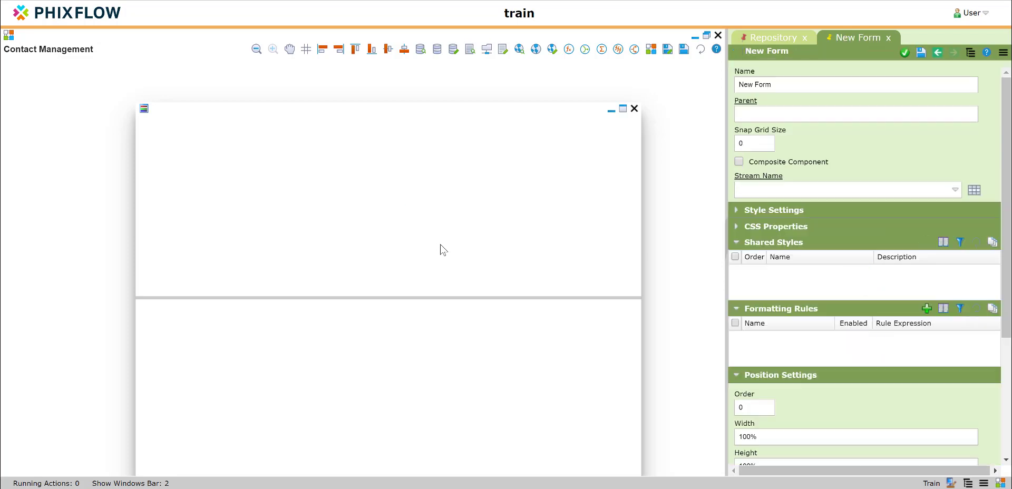
left_click_drag(776, 88, 741, 83)
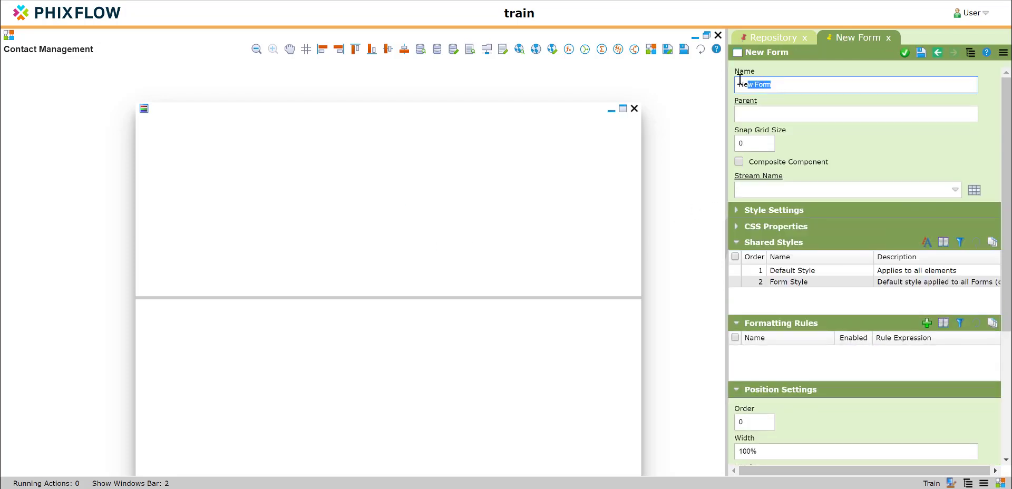
type("Con")
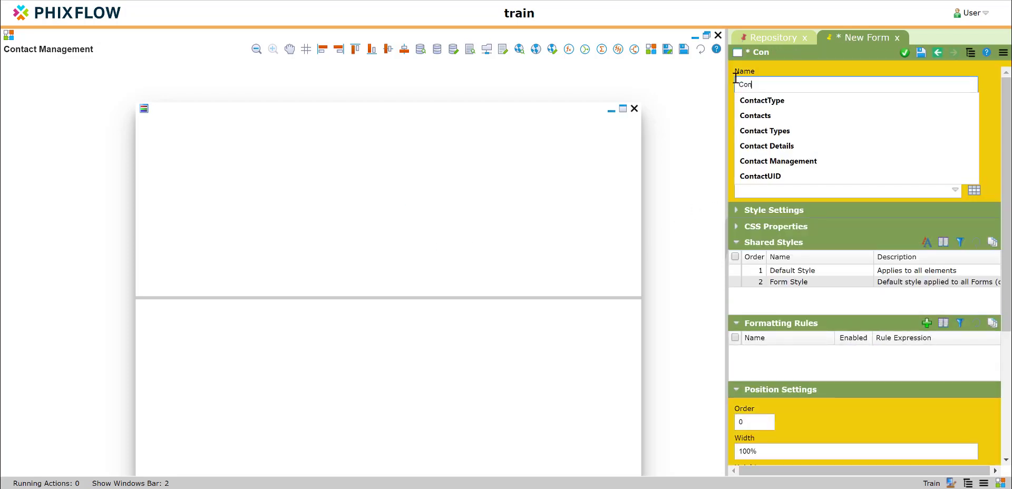
type("tact Detai")
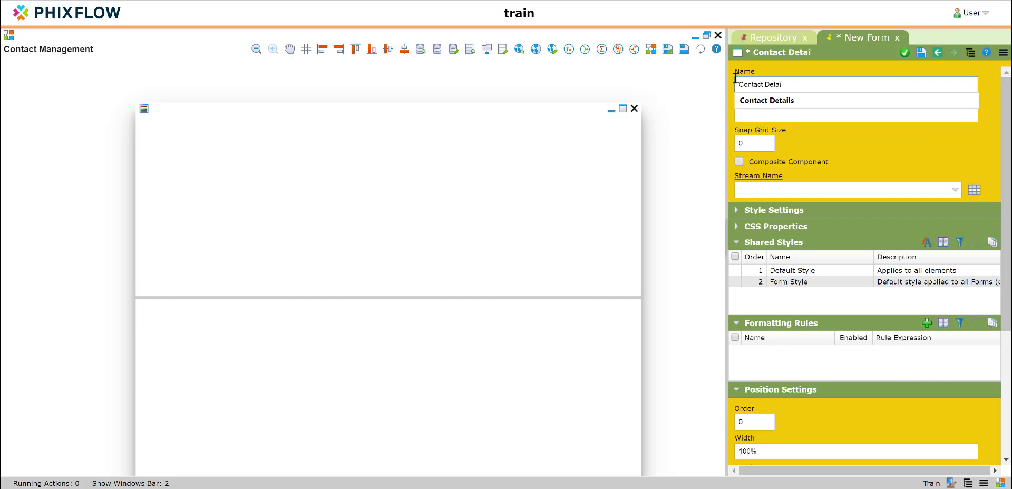
type("ls Assi")
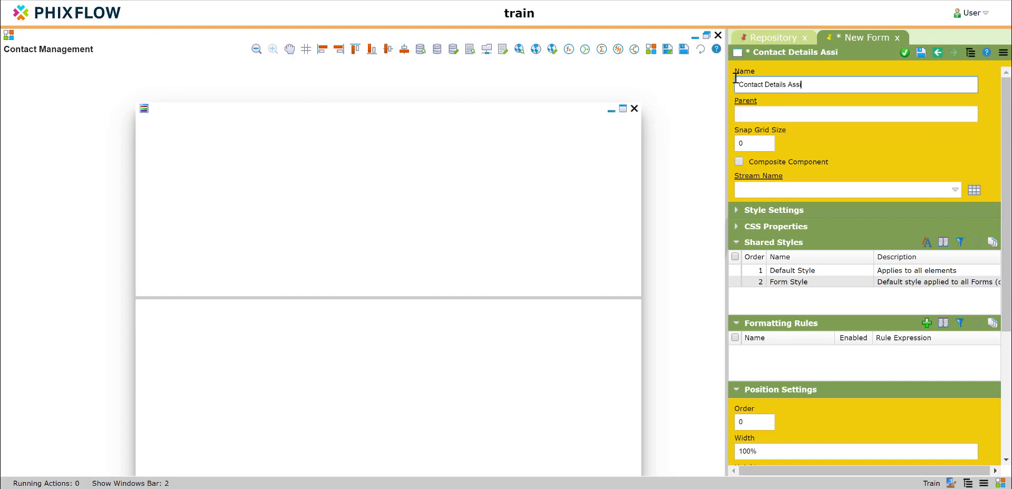
type("gn Trans")
left_click(904, 54)
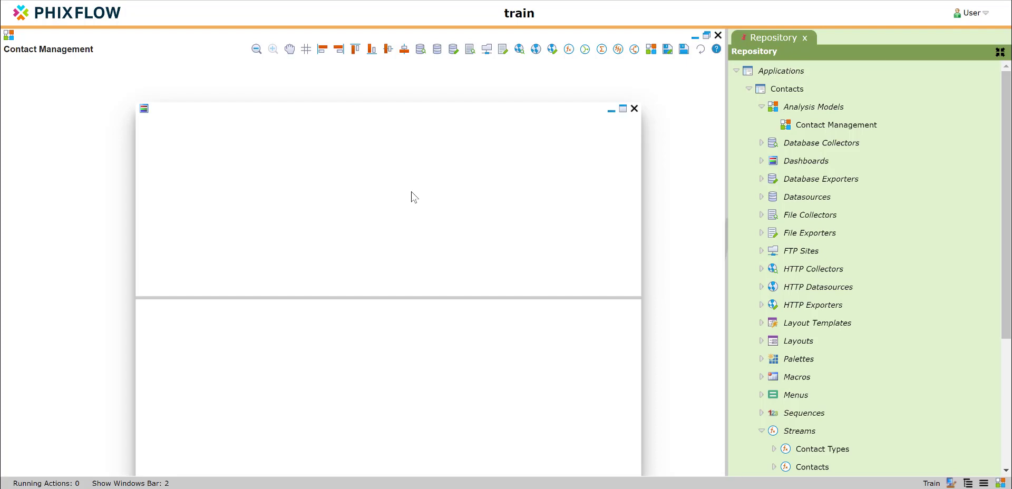
- Open and pin the Contacts stream's details and place all its attributes, UID through CountryCode, on the form in the dashboard's upper pane
left_click_drag(385, 110, 402, 69)
double_click(342, 161)
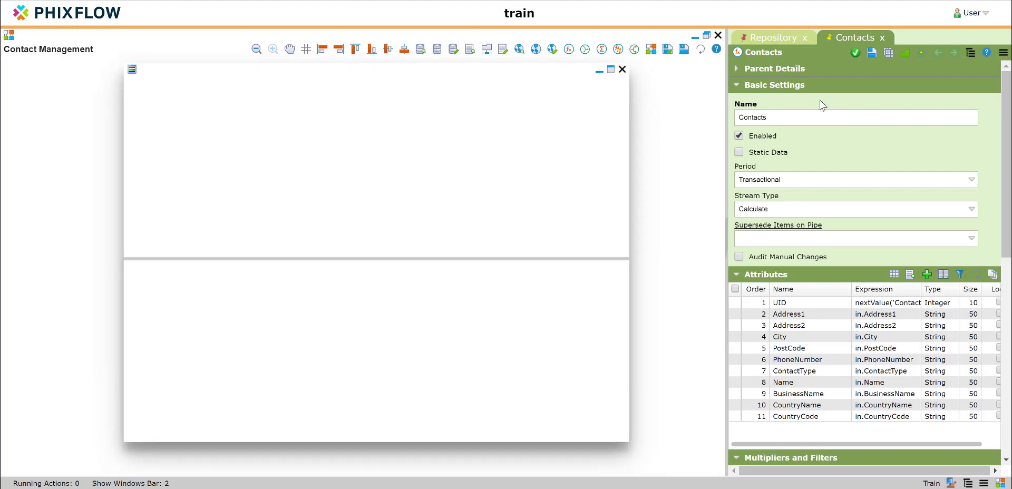
left_click(829, 38)
left_click(825, 303)
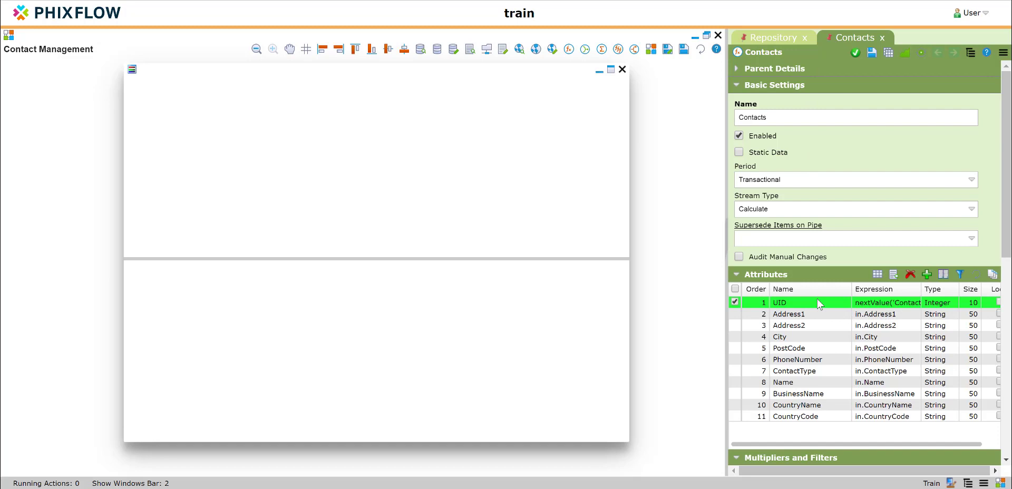
left_click(809, 418, "shift")
left_click_drag(805, 354, 136, 90)
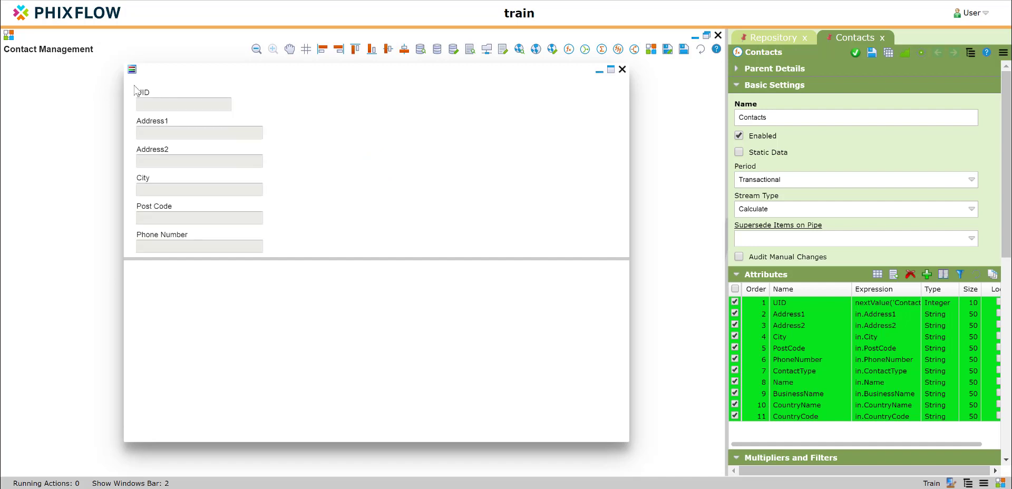
- Maximise the dashboard and move Contact Type, Name, Business Name, Country Name and Country Code into a second column, with the divider back at mid-height
left_click(610, 70)
left_click_drag(220, 259, 180, 429)
left_click(35, 234)
left_click(33, 262, "ctrl")
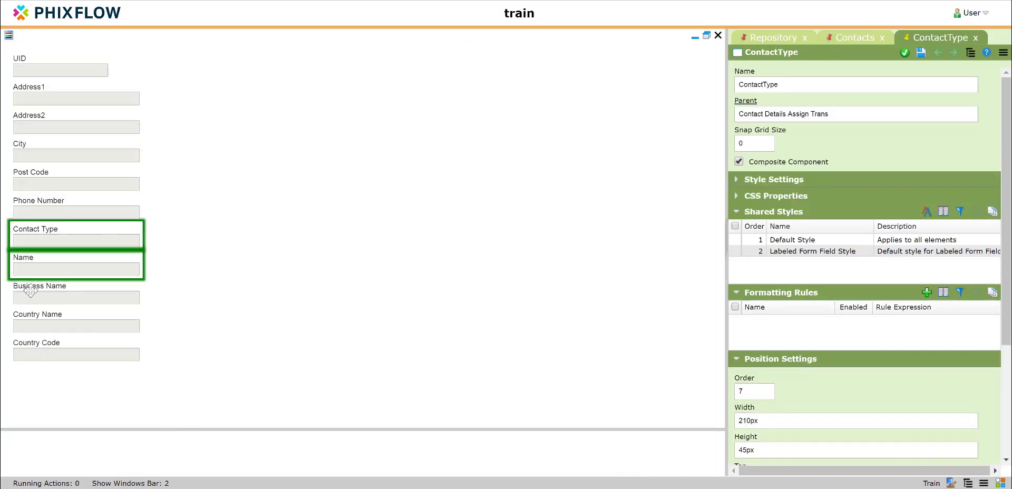
left_click(31, 290, "ctrl")
left_click(30, 317, "ctrl")
left_click(30, 346, "ctrl")
left_click_drag(32, 234, 189, 63)
left_click(444, 174)
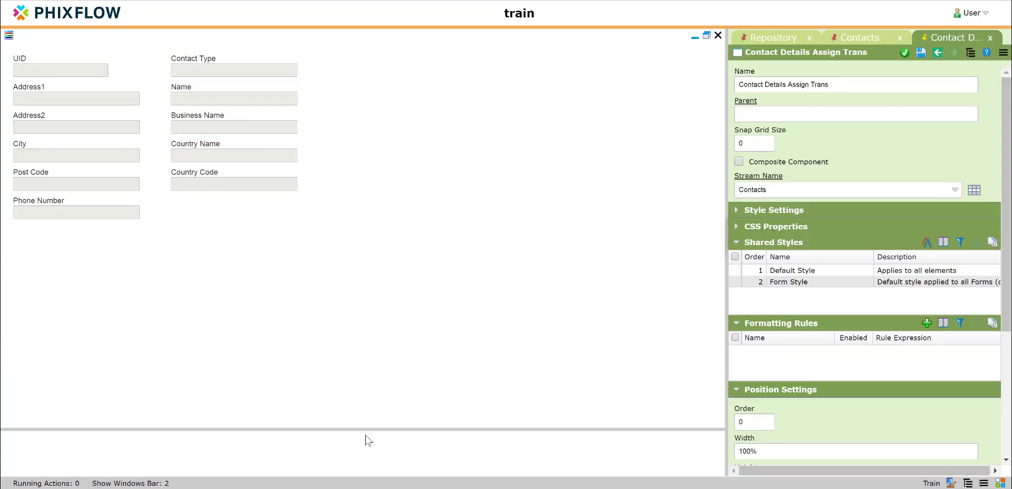
left_click_drag(366, 430, 344, 260)
- Pin the InvoiceTransactions stream's details from the Contact Management model and create its grid view in the dashboard's lower pane
left_click(695, 37)
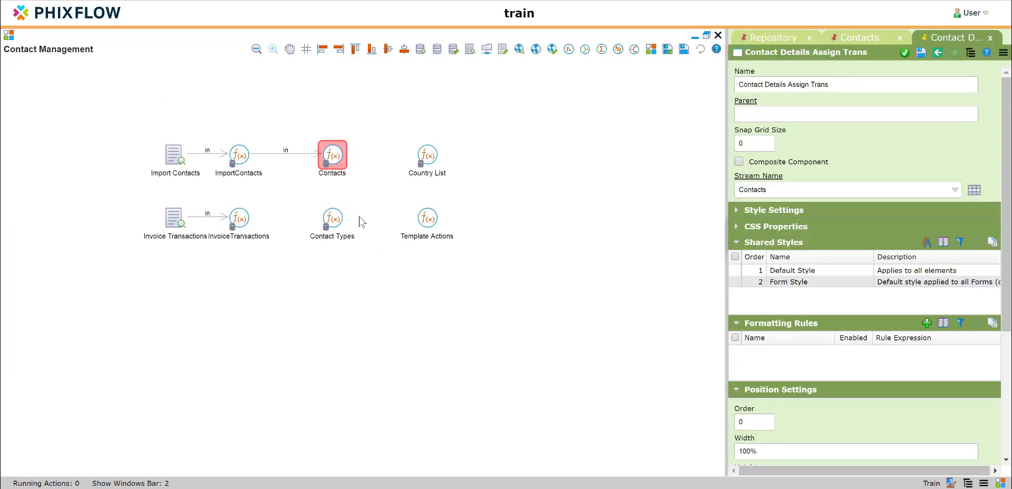
left_click(243, 221)
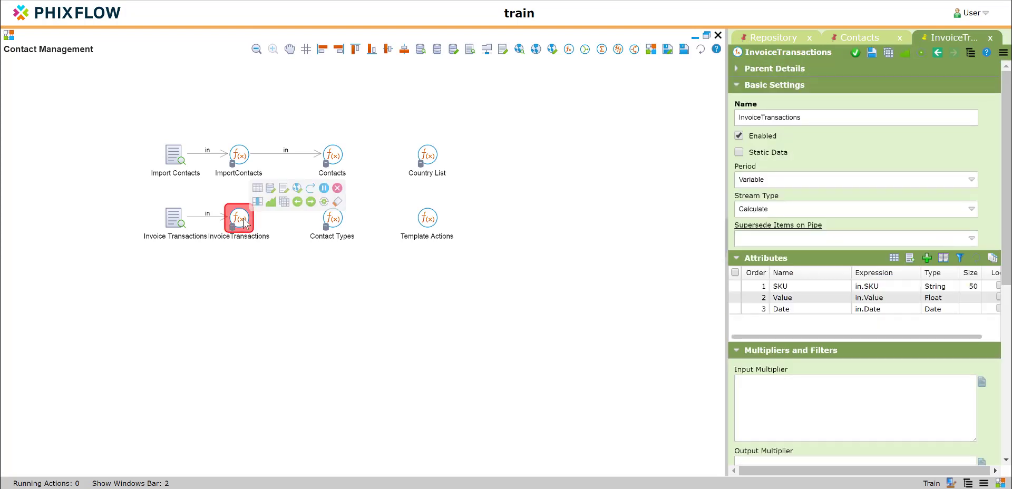
left_click(125, 484)
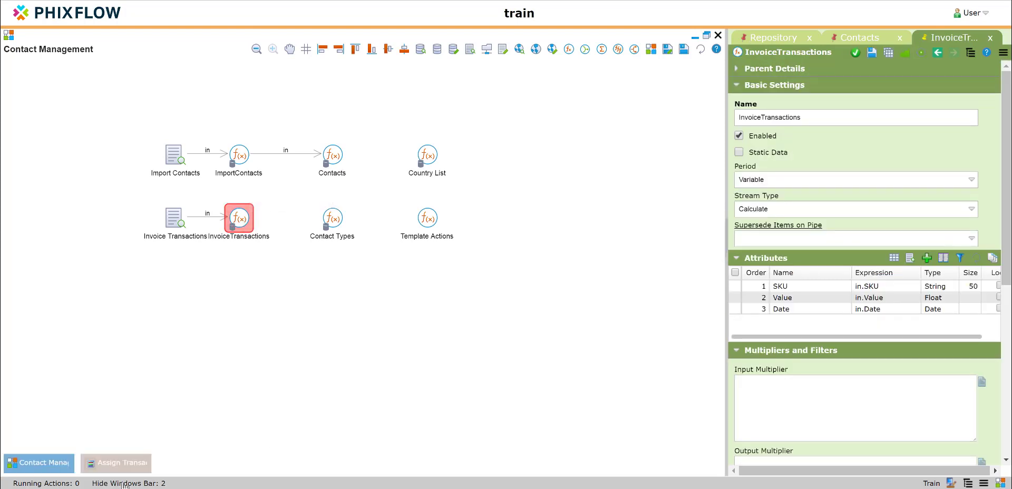
left_click(112, 466)
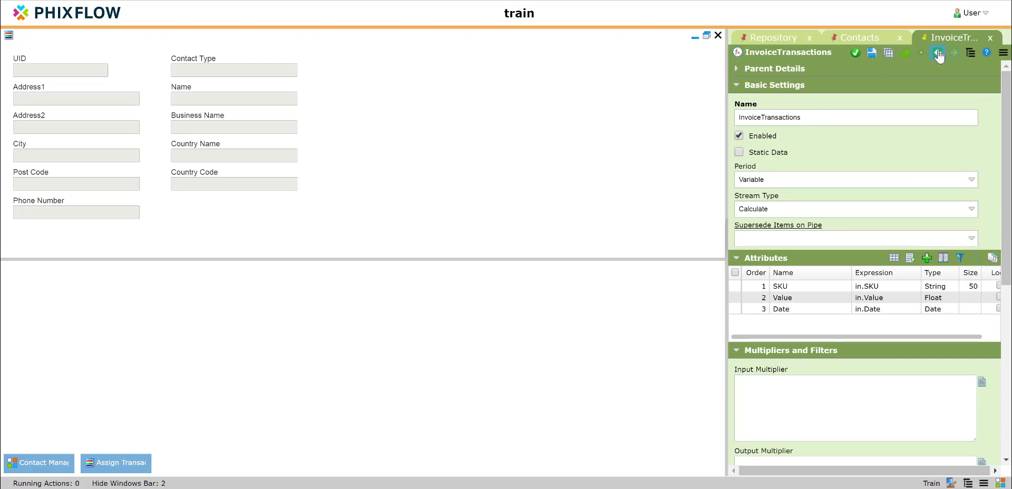
left_click(925, 38)
left_click_drag(738, 53, 351, 407)
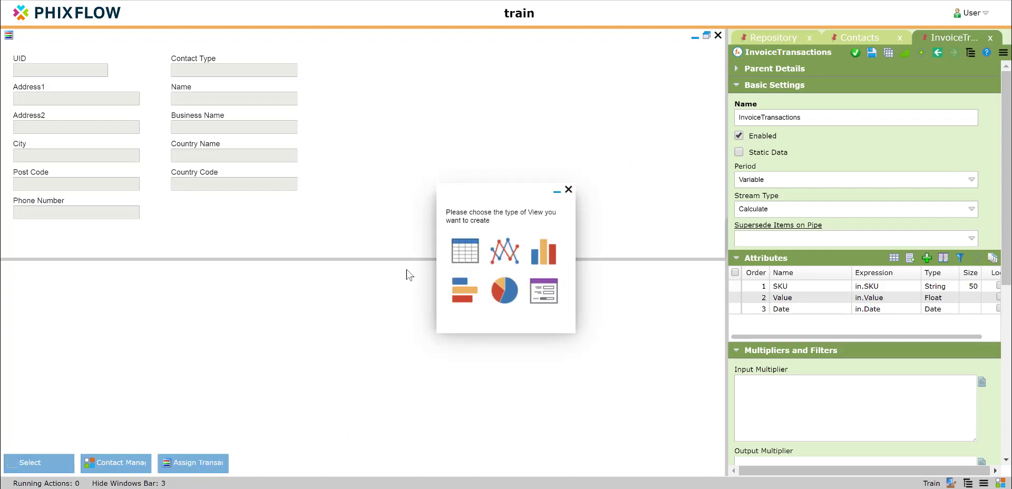
left_click(460, 243)
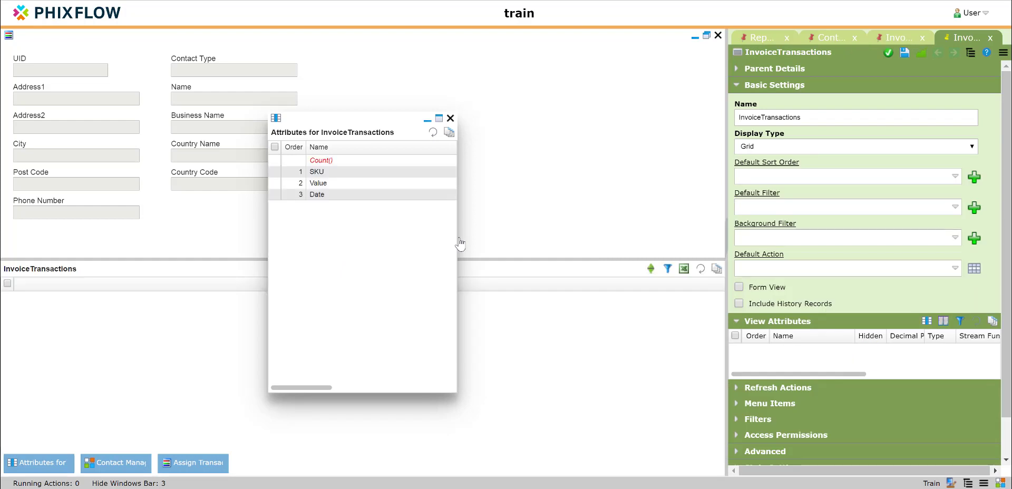
- Add the SKU, Value and Date attributes to the InvoiceTransactions grid and close the attribute list
left_click(341, 172)
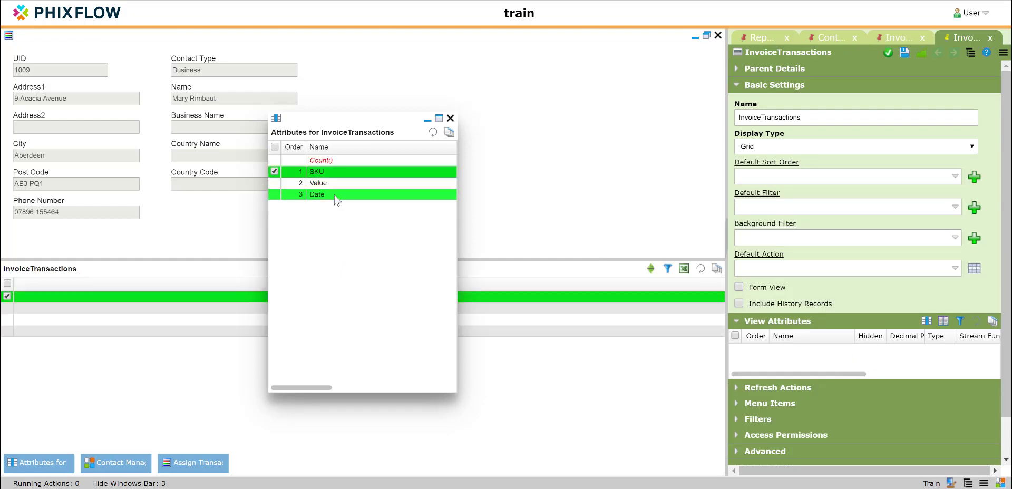
left_click(335, 195, "shift")
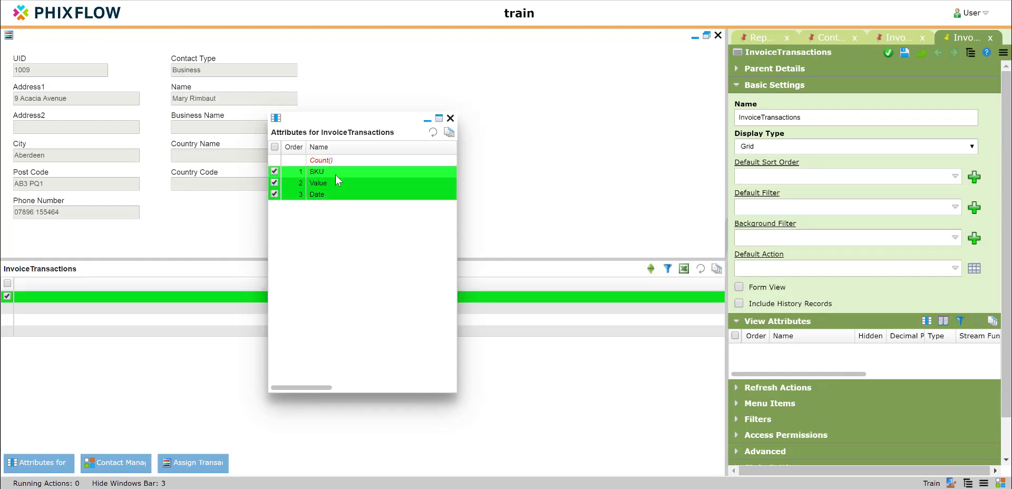
left_click_drag(335, 175, 78, 284)
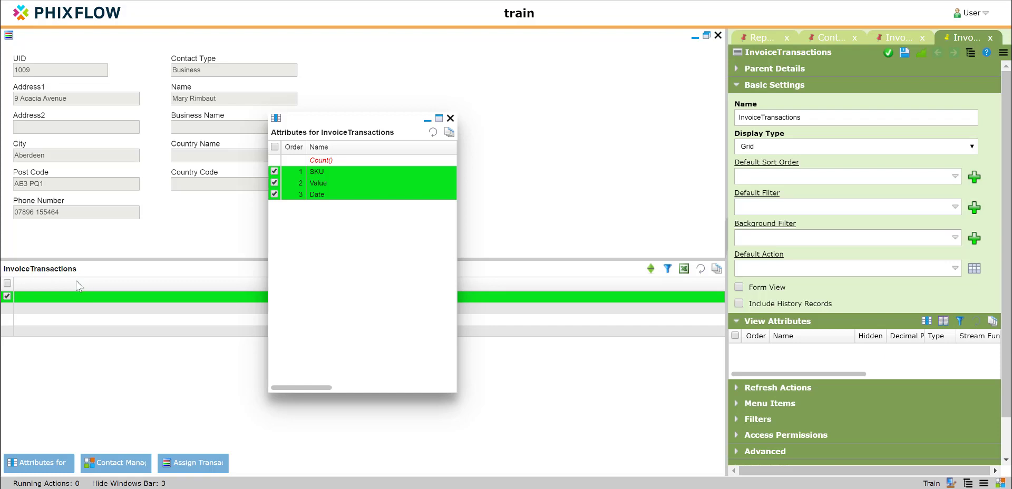
left_click(450, 118)
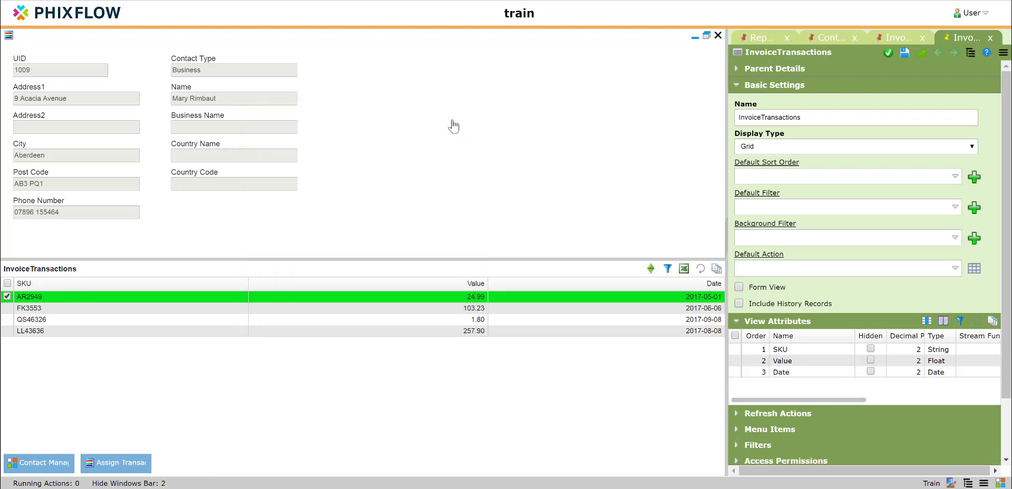
- Set the UID field on the contact details form to Hidden and save the change
left_click(61, 70)
scroll(865, 422, "down", 3)
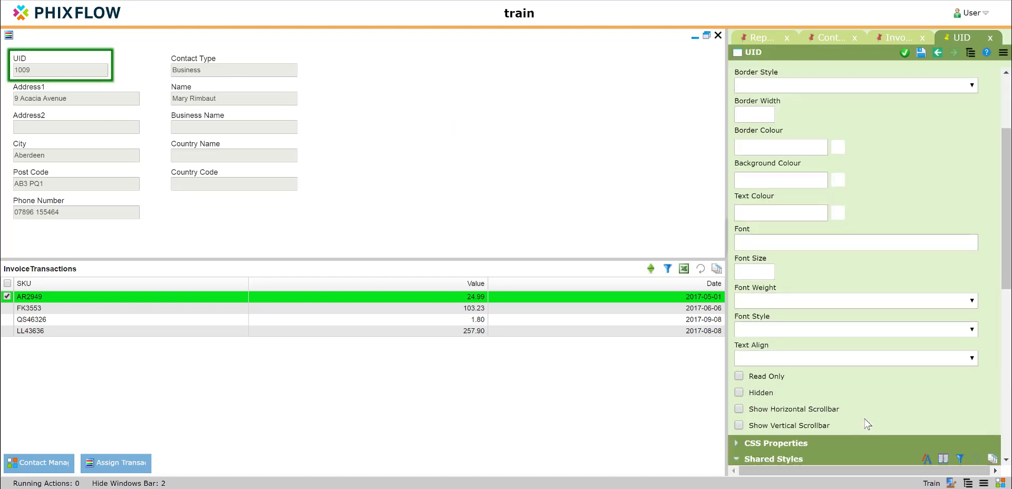
left_click(739, 392)
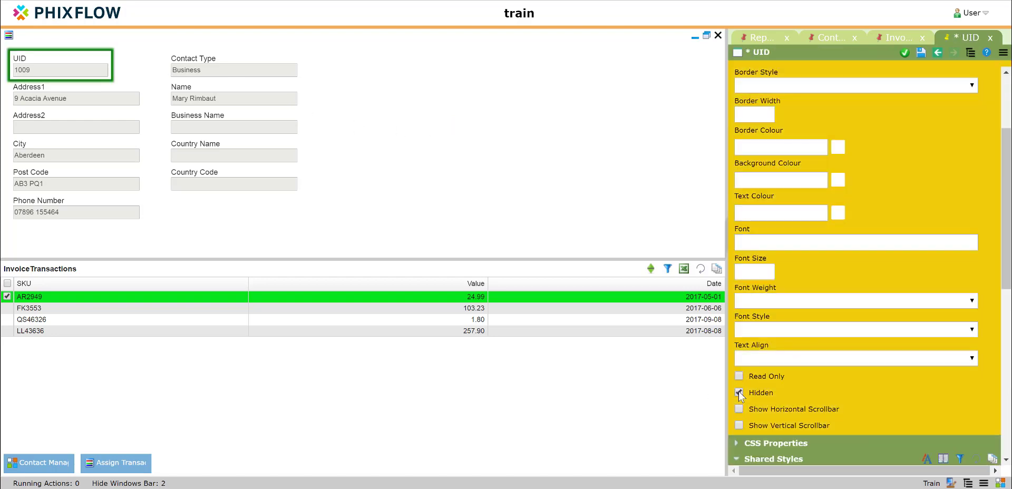
left_click(921, 53)
- Move the Address1, Address2, City, Post Code and Phone Number fields up together into the gap above Address1
left_click(41, 89)
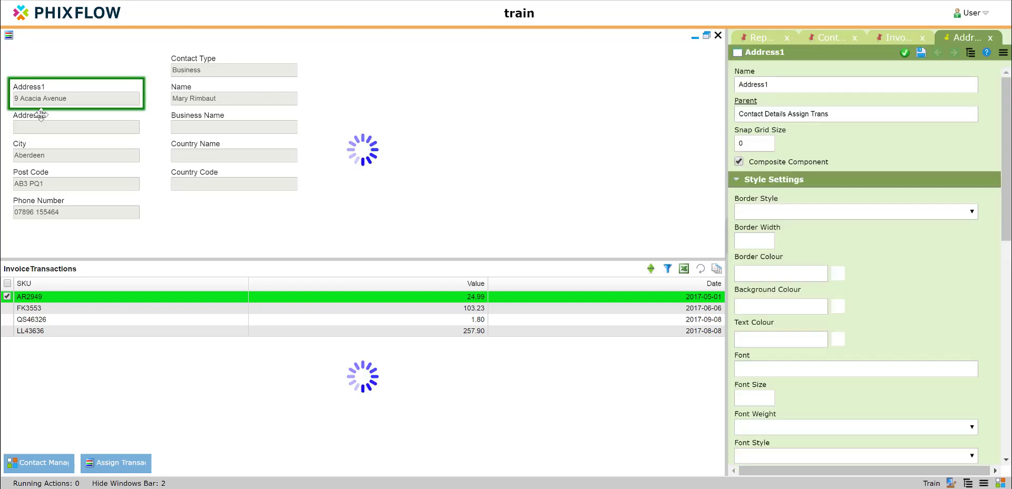
left_click(40, 116, "ctrl")
left_click(40, 146, "ctrl")
left_click(35, 174, "ctrl")
left_click(30, 202, "ctrl")
left_click_drag(41, 83, 47, 54)
left_click(384, 83)
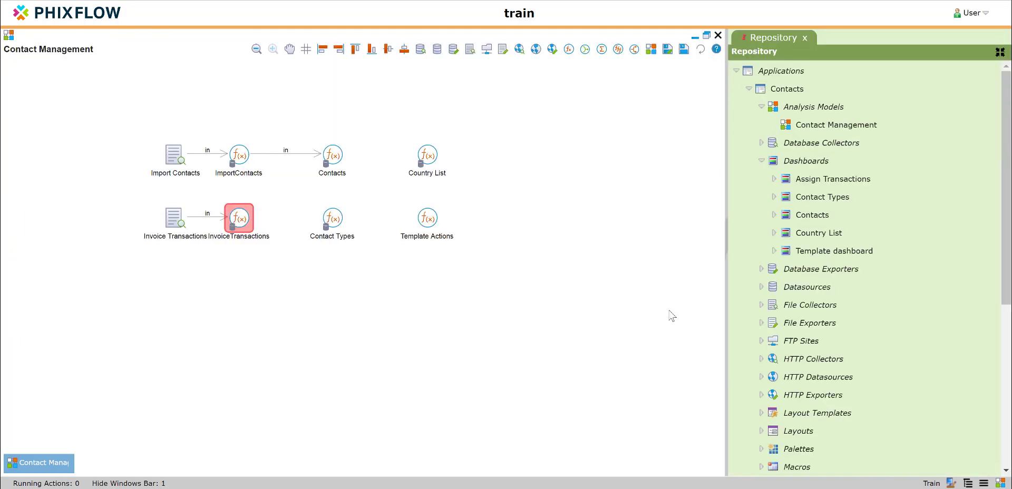
- Add an action to the Contacts stream with both name and display name set to Start invoice generation
double_click(333, 162)
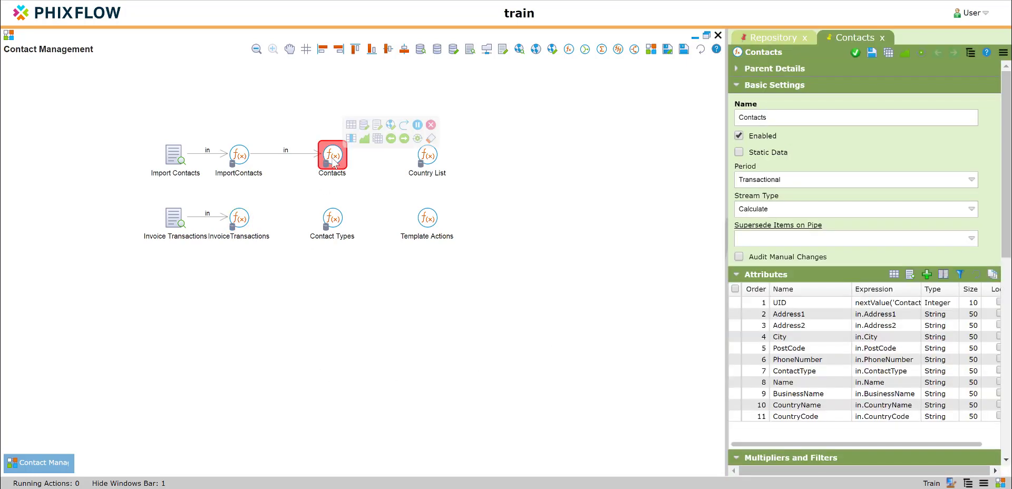
scroll(833, 189, "down", 8)
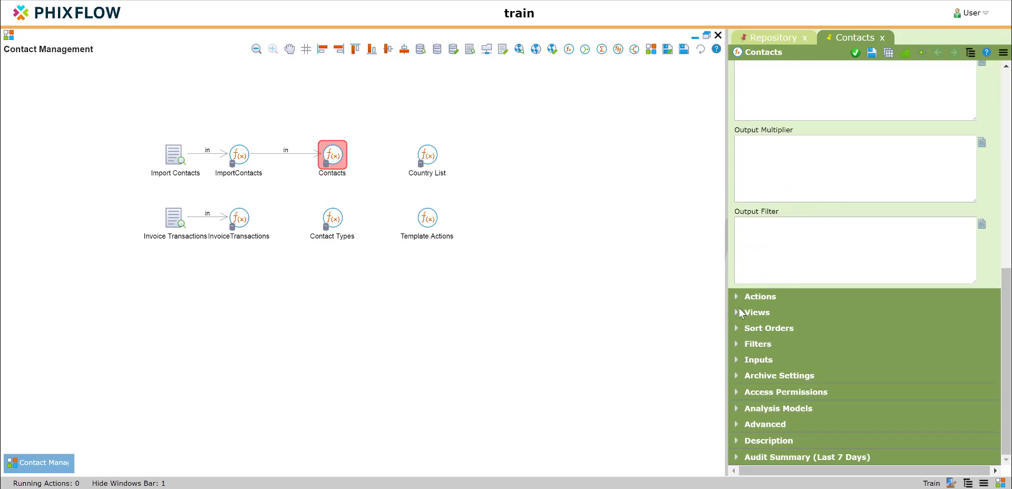
left_click(737, 297)
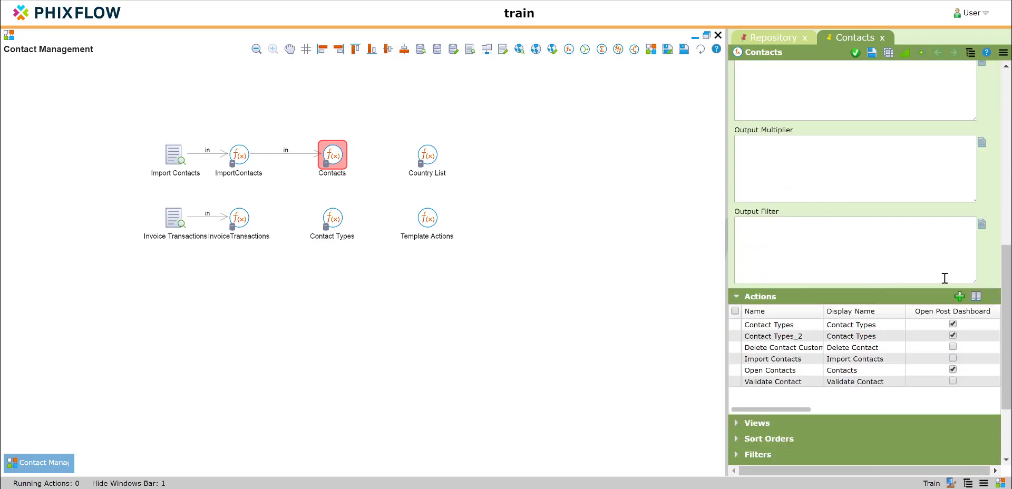
left_click(959, 297)
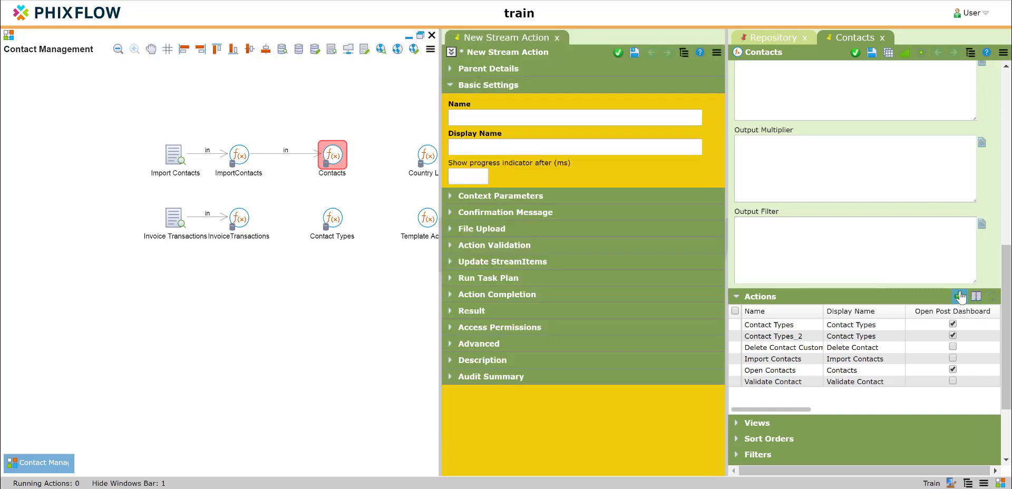
left_click(495, 117)
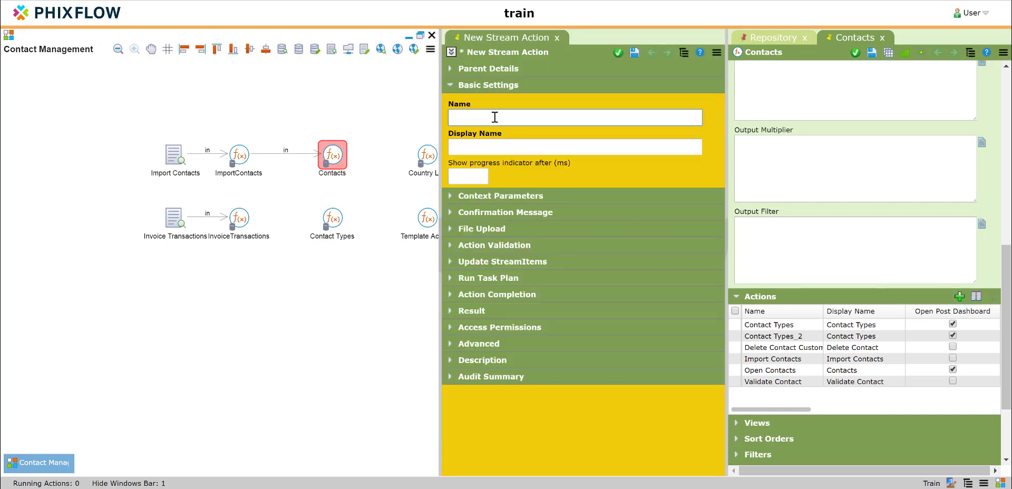
type("Start inv")
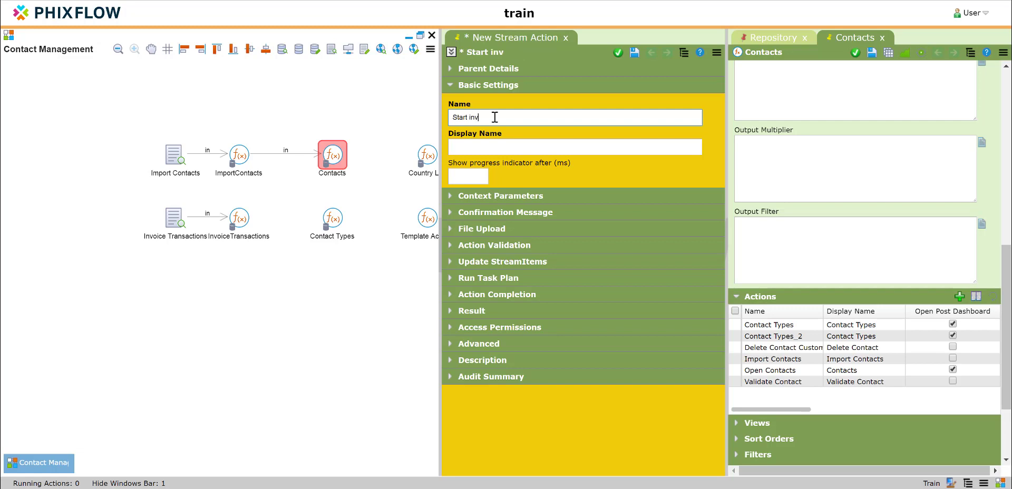
type("oice generation")
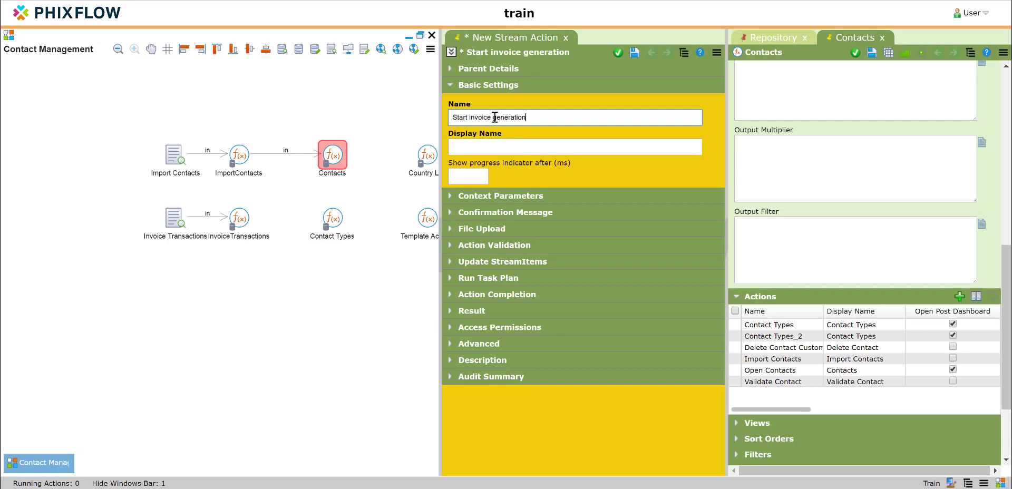
left_click_drag(532, 119, 451, 116)
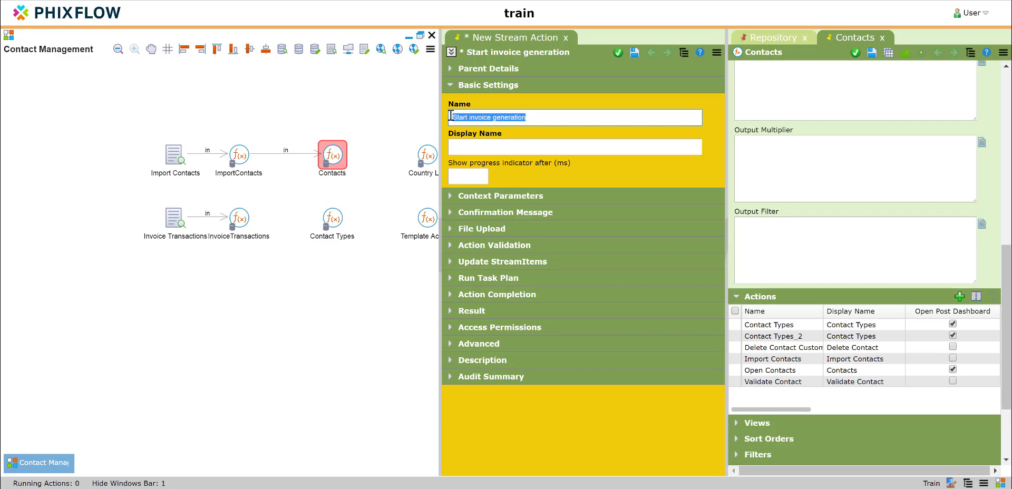
key("ctrl+c")
left_click(494, 147)
key("ctrl+v")
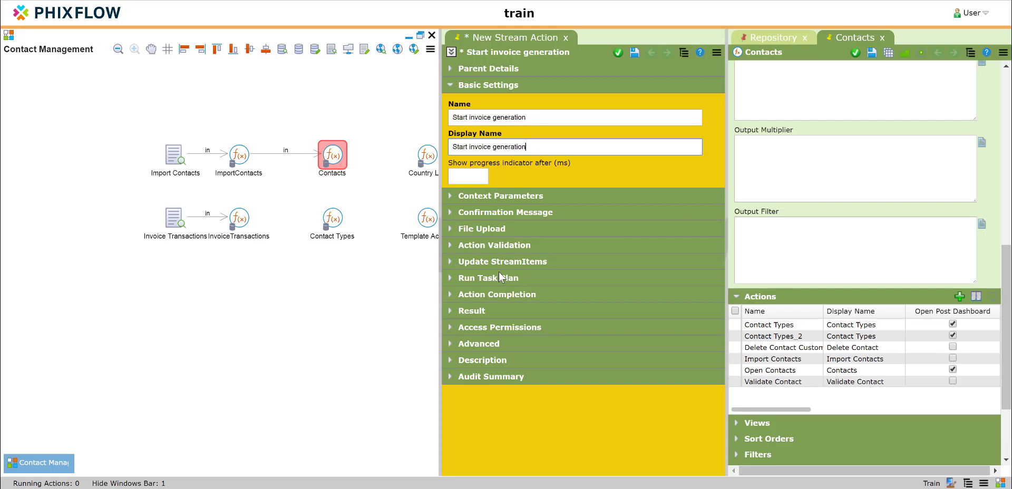
- Enable Open Post Dashboard for the action's completion, save it, and add the Assign Transactions dashboard to its dashboard rules
left_click(451, 294)
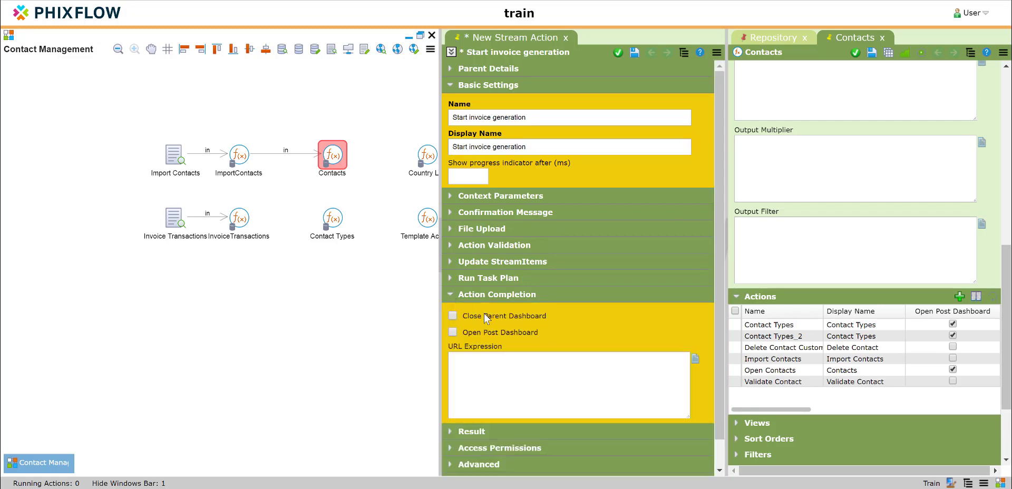
left_click(452, 332)
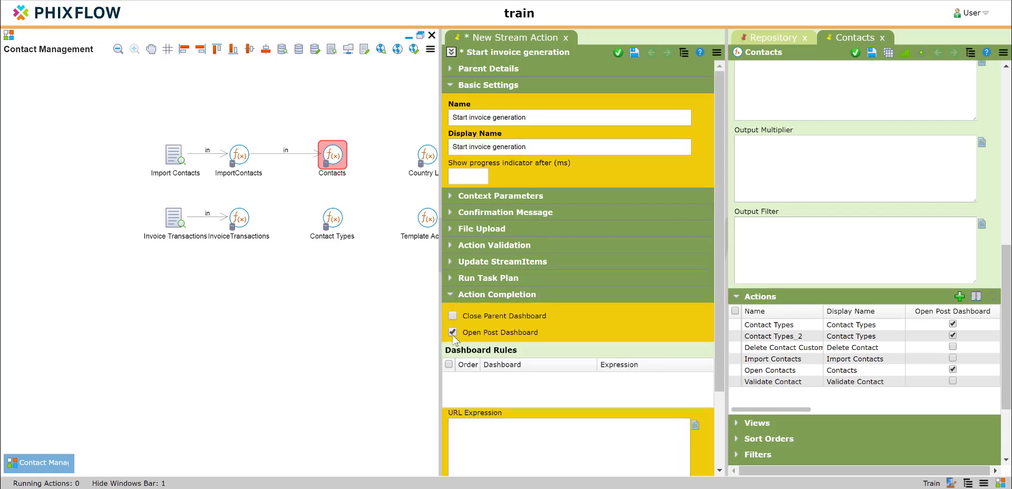
left_click(635, 52)
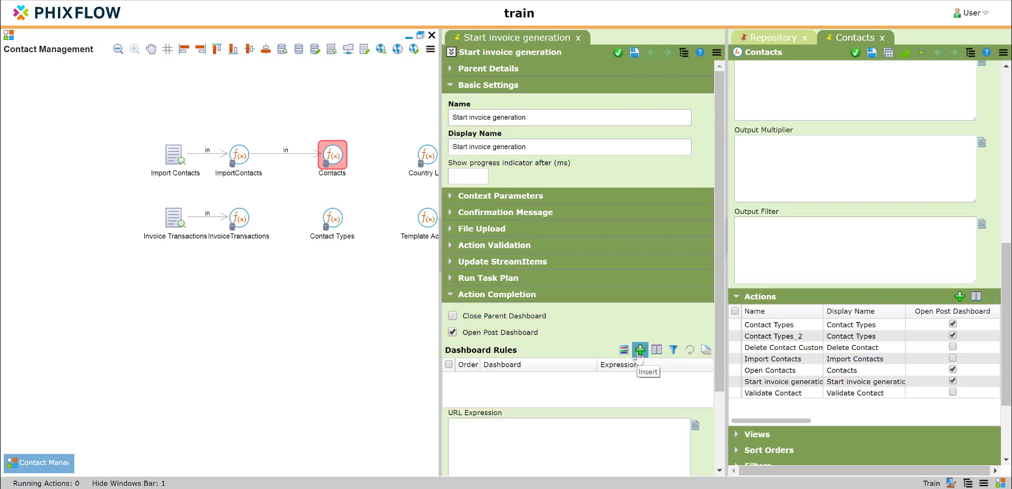
left_click(622, 351)
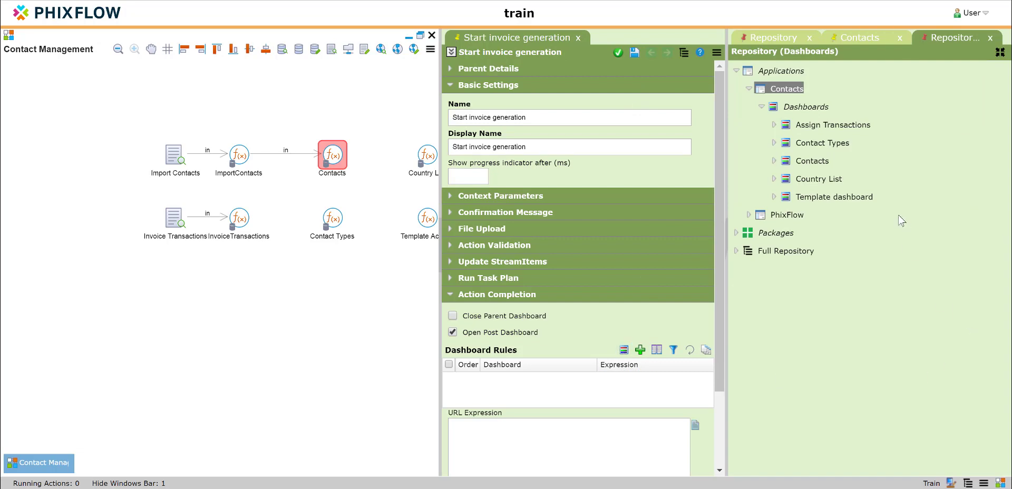
left_click_drag(809, 160, 616, 391)
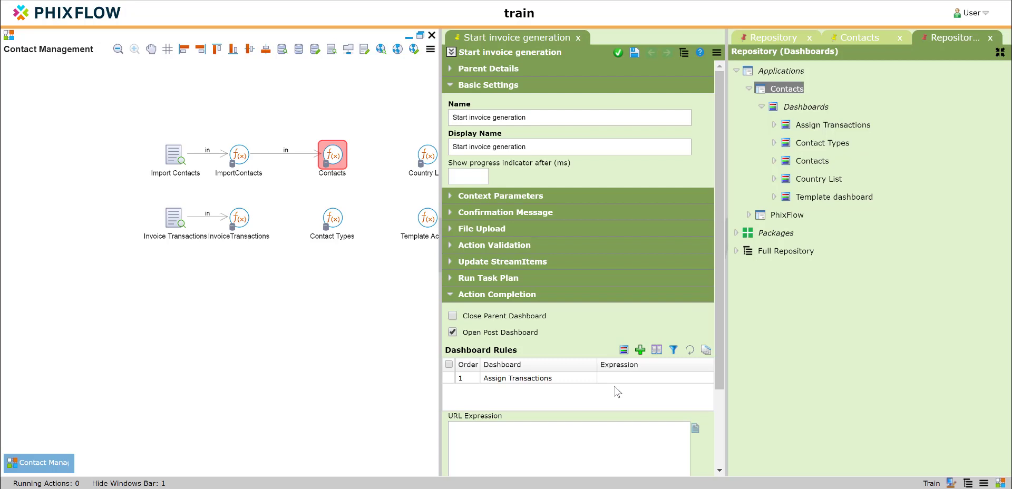
- Add a context parameter named UID with the expression _form.UID to the Start invoice generation action
left_click(452, 195)
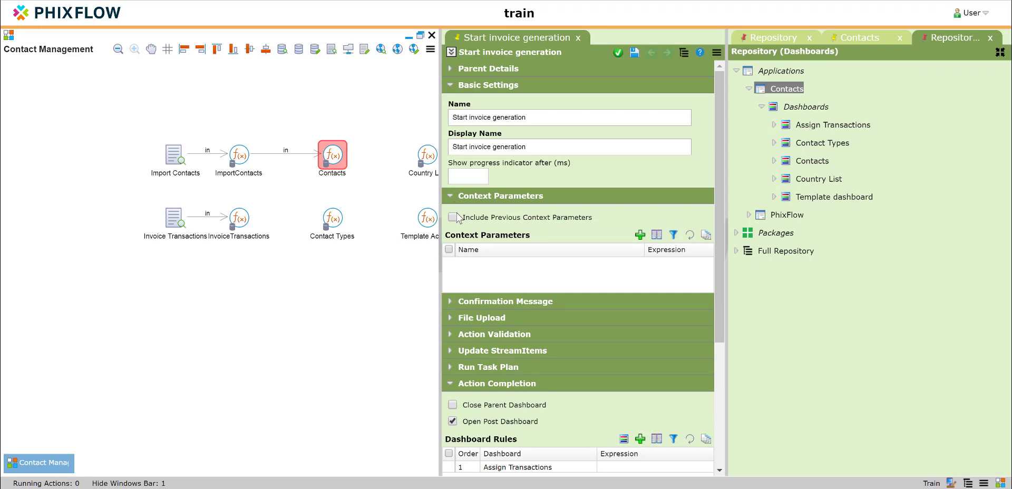
left_click(640, 235)
left_click(759, 123)
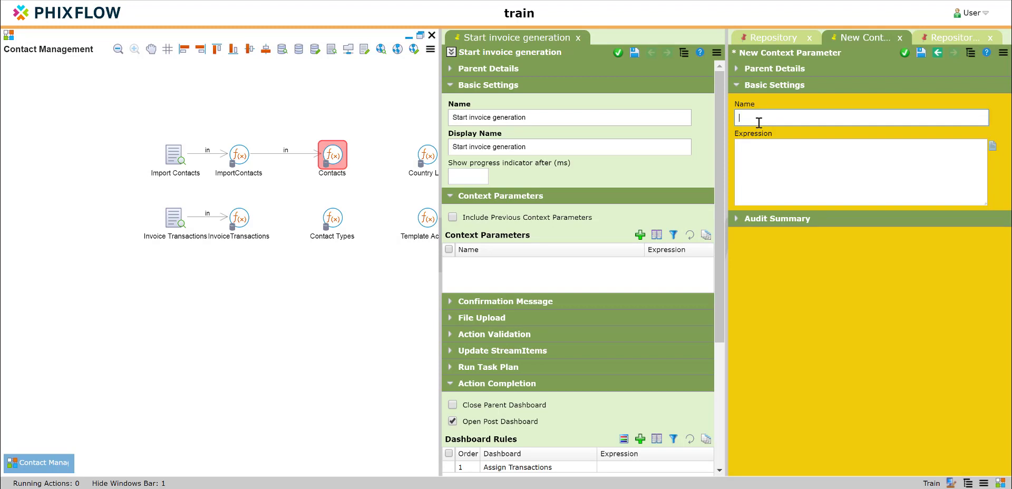
type("UID")
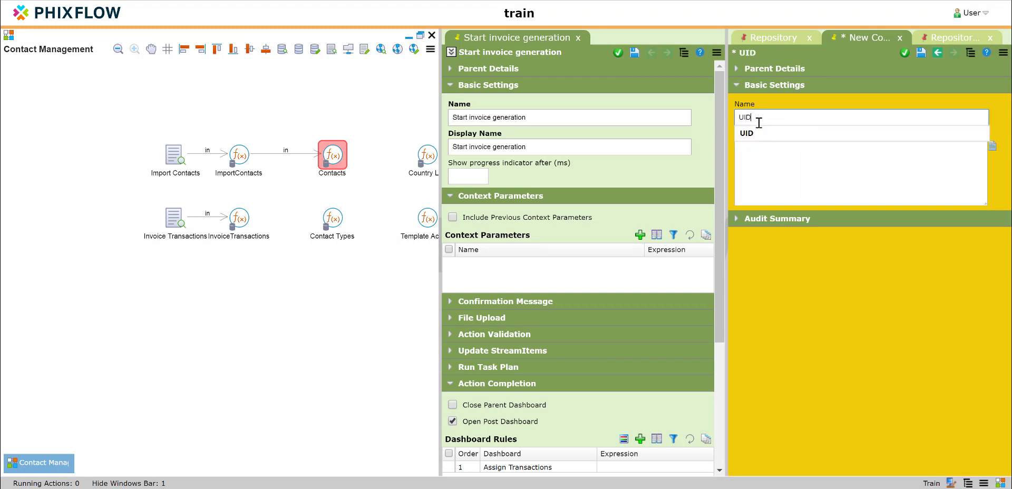
left_click(768, 158)
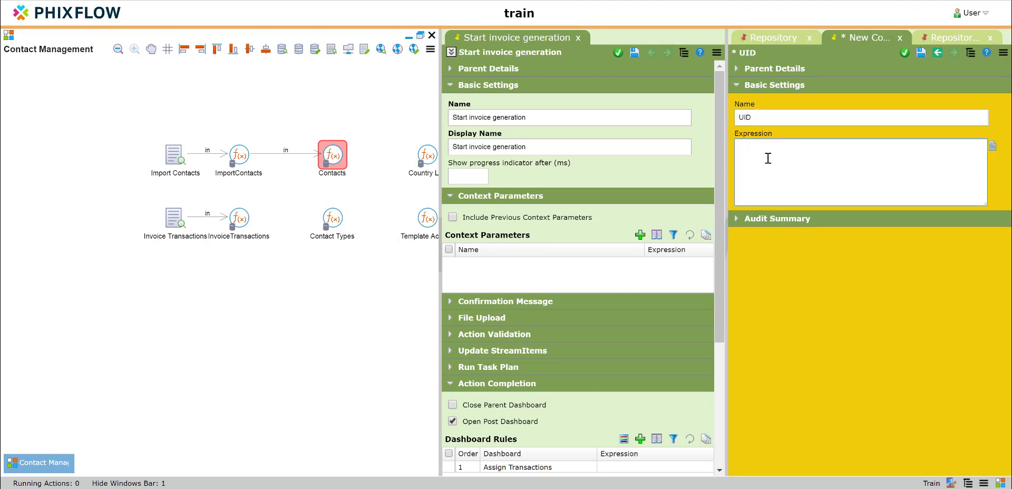
type("_form.UID")
left_click(904, 53)
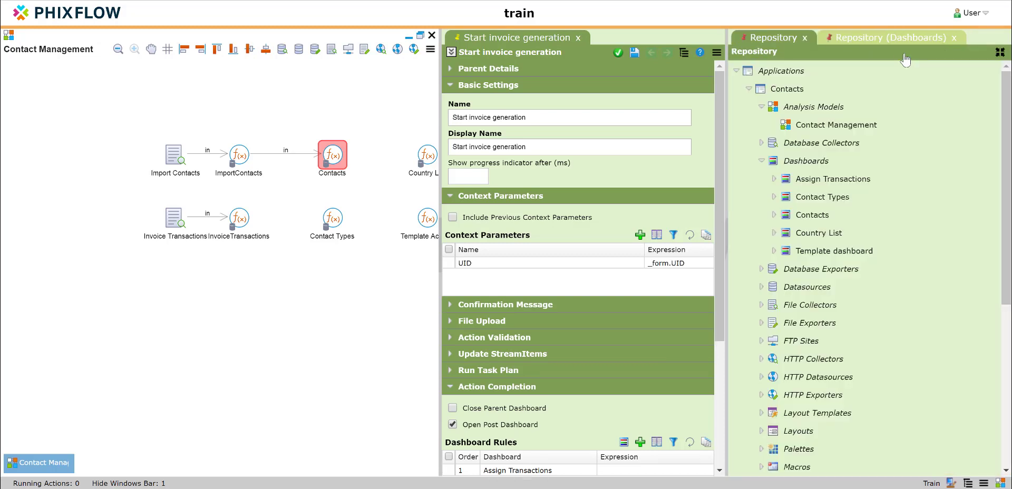
- Save the Start invoice generation action and display the Contacts dashboard
left_click(619, 52)
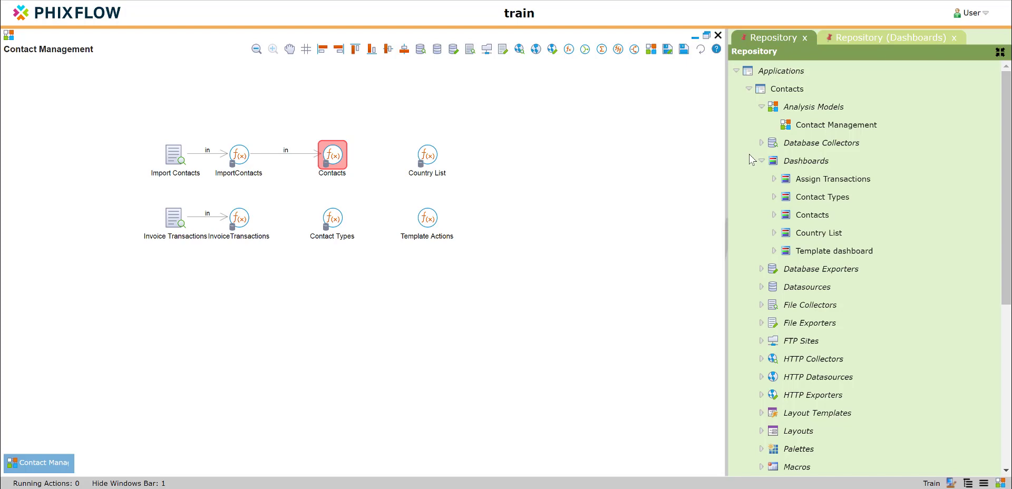
right_click(802, 215)
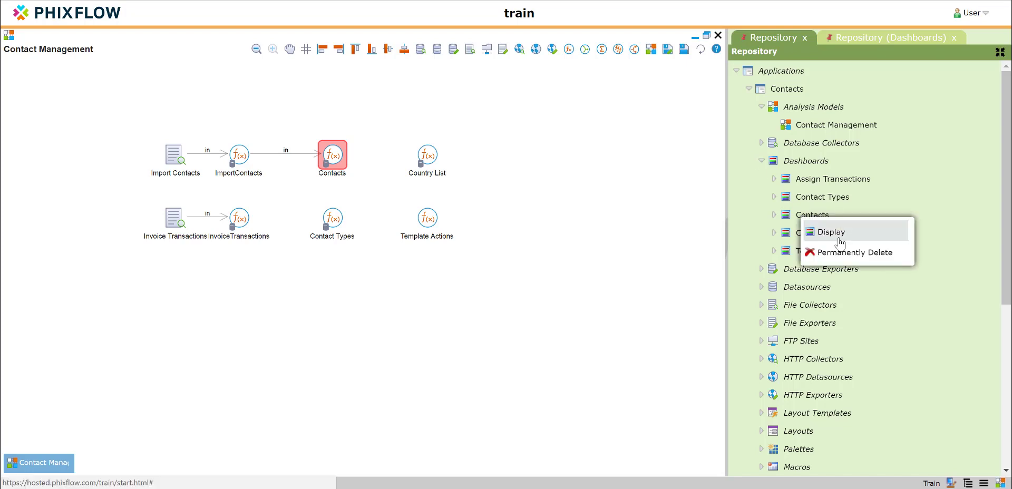
left_click(837, 233)
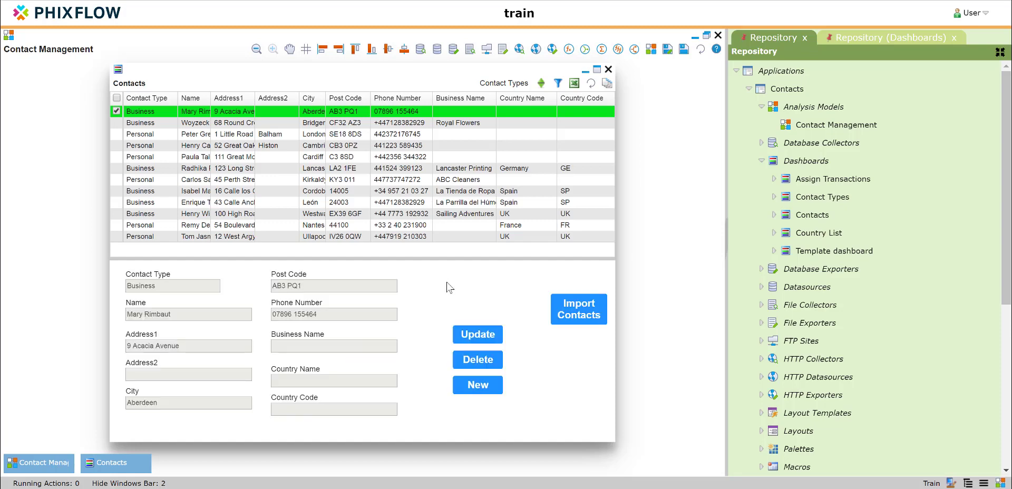
- Add a button from the Basic Components palette to the contact details form, just below Import Contacts
right_click(544, 354)
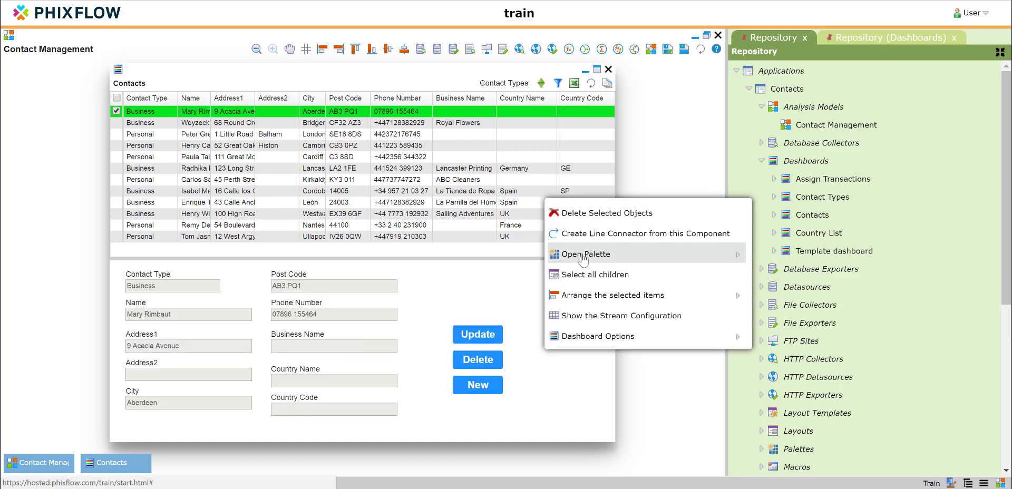
mouse_move(601, 257)
left_click(778, 258)
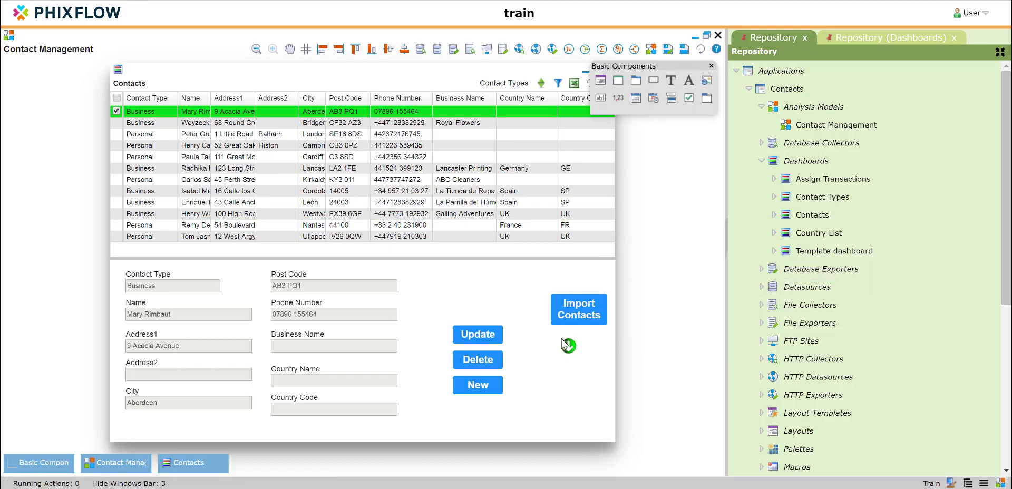
left_click_drag(562, 340, 549, 343)
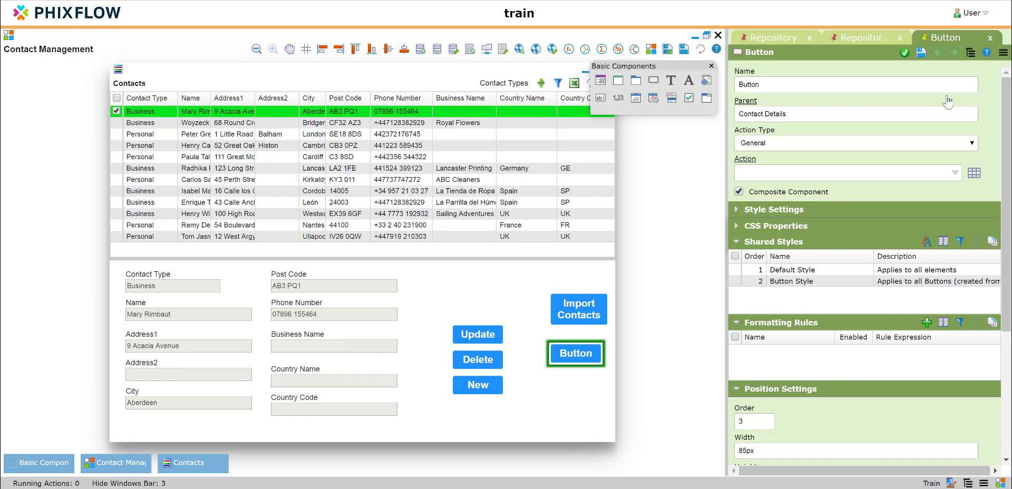
- Name the new button Create invoice
left_click(849, 116)
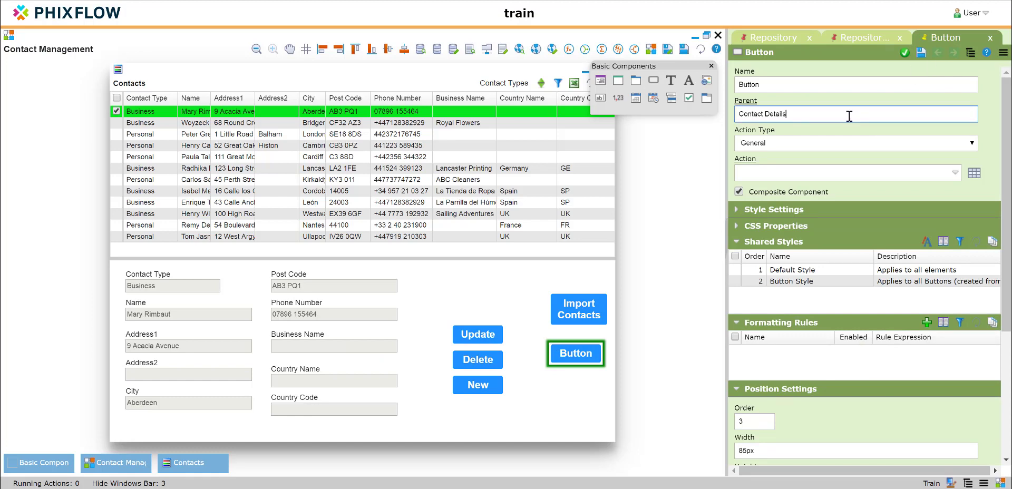
left_click_drag(782, 84, 736, 82)
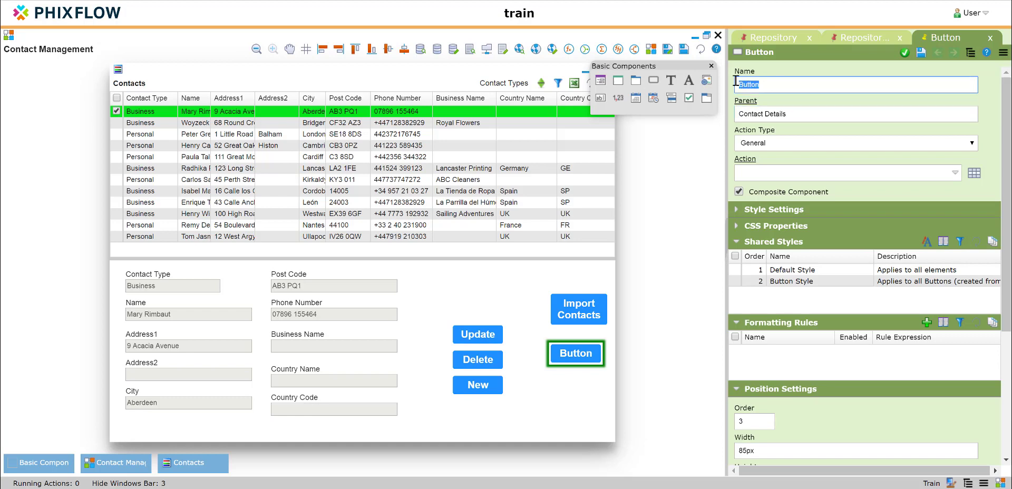
type("Create")
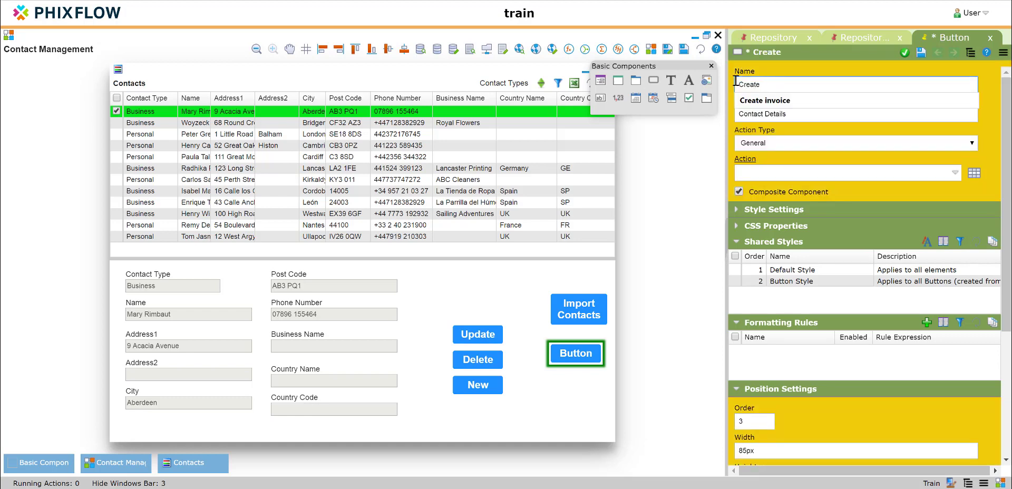
key("Down")
key("Return")
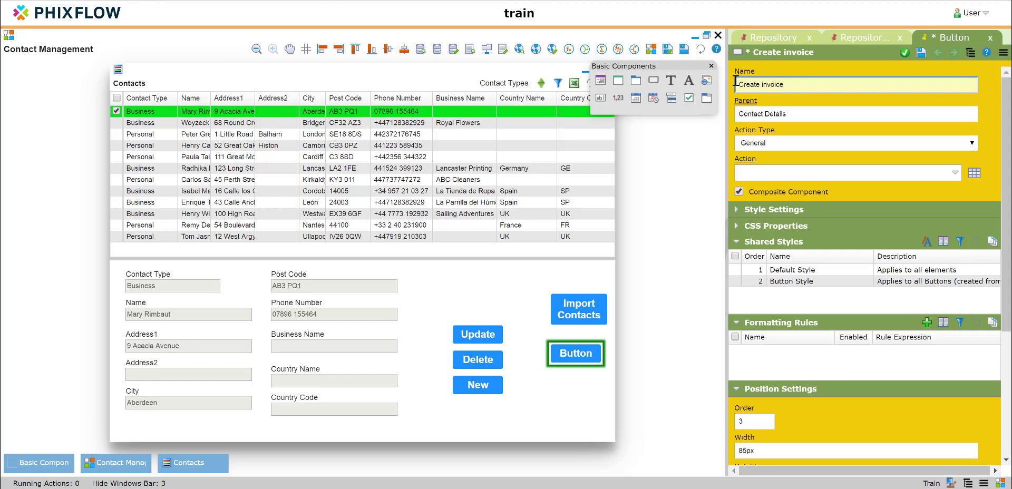
- Assign the Contacts stream's Start invoice generation action to the Create invoice button and save the button
left_click(971, 180)
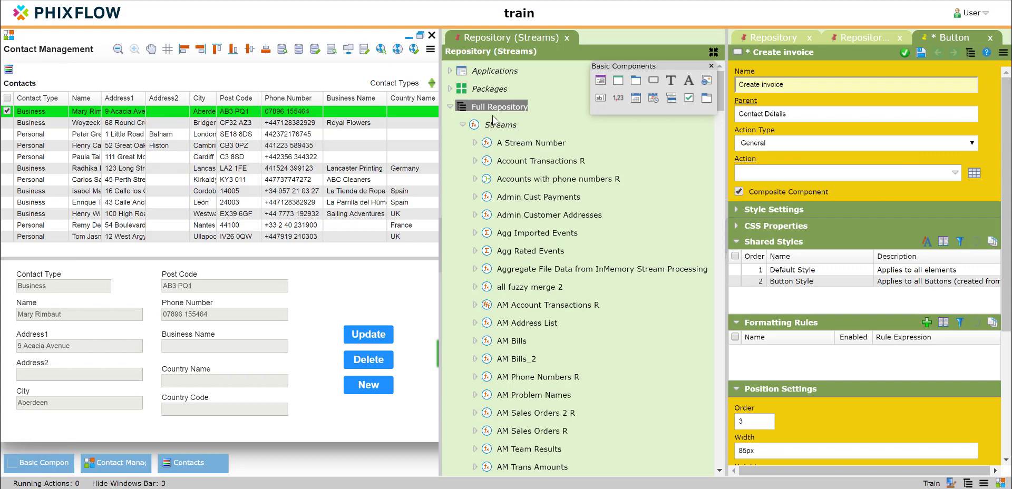
left_click(450, 107)
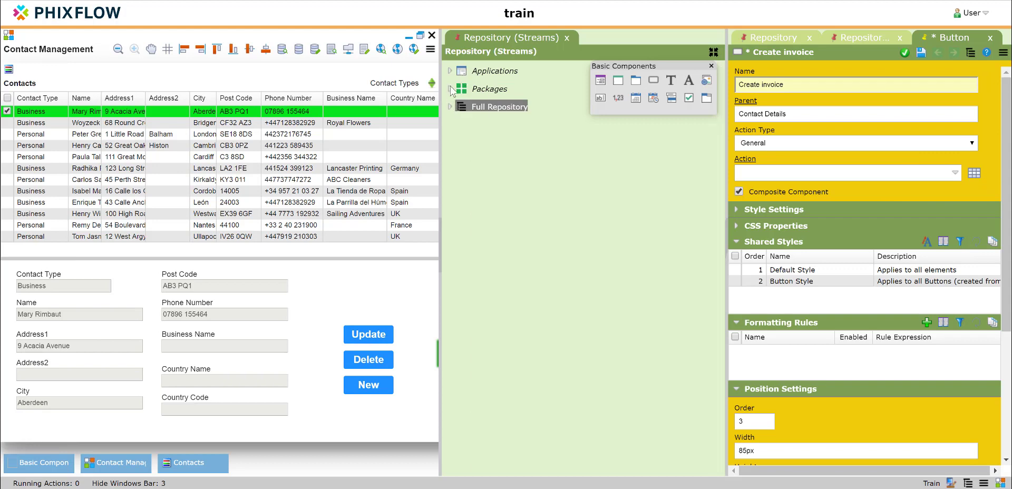
left_click(711, 66)
left_click(450, 71)
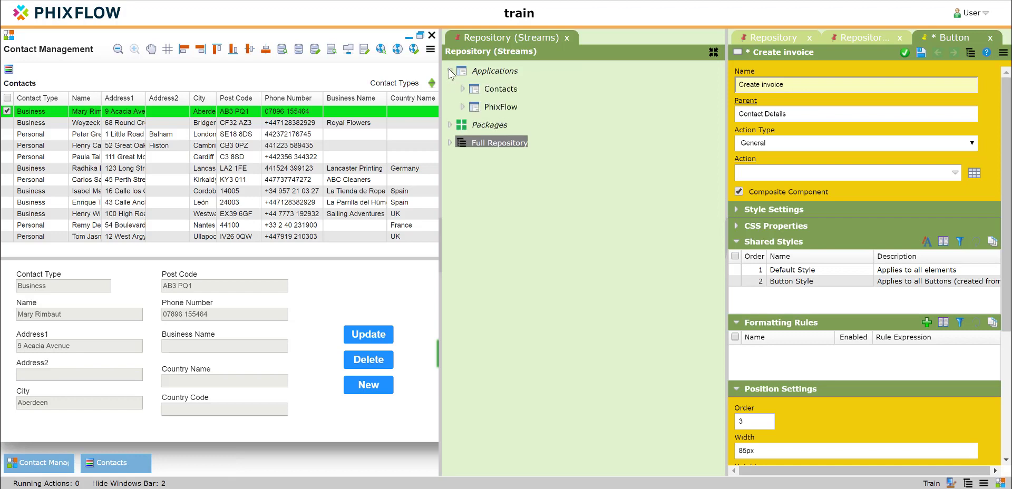
left_click(462, 90)
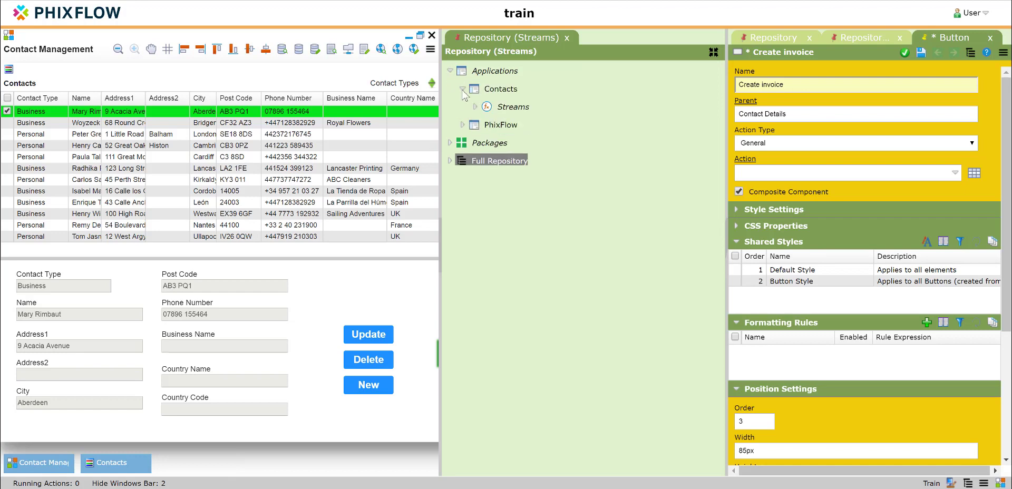
left_click(475, 109)
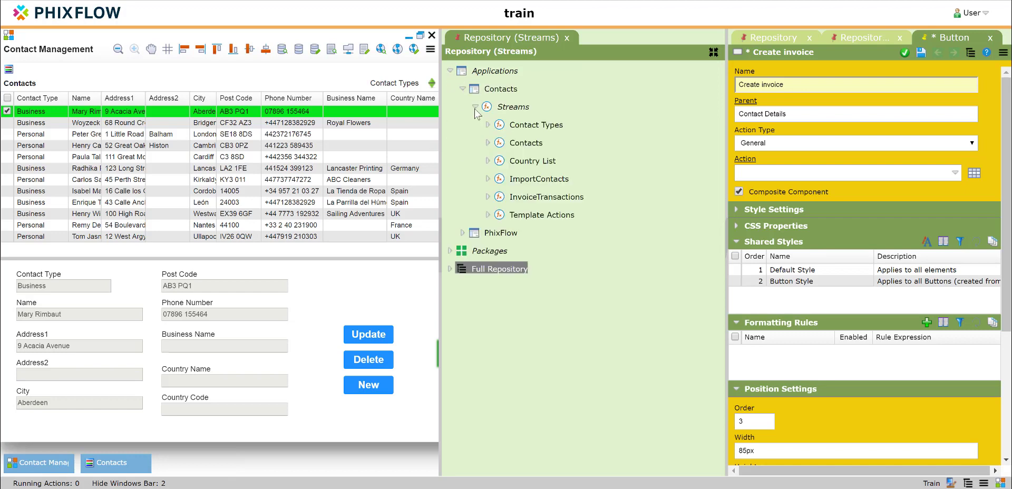
left_click(488, 142)
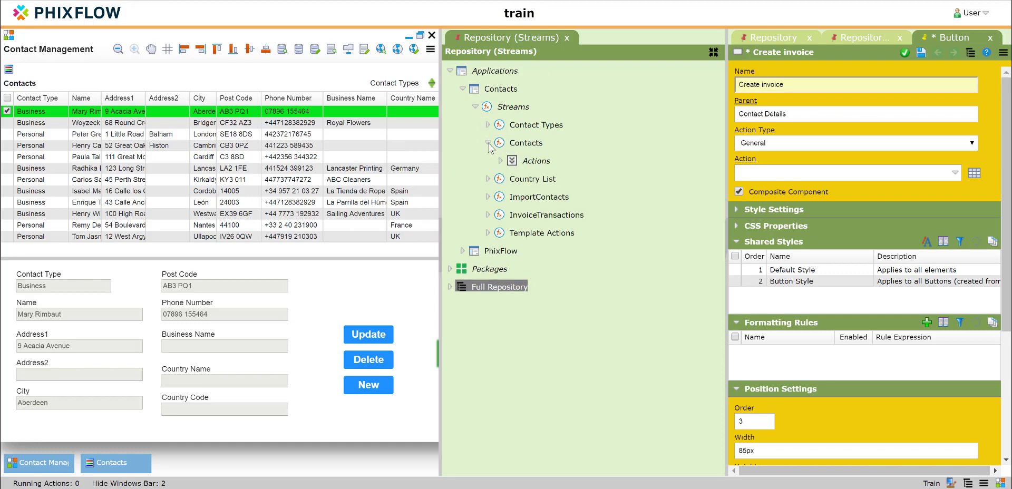
left_click(501, 161)
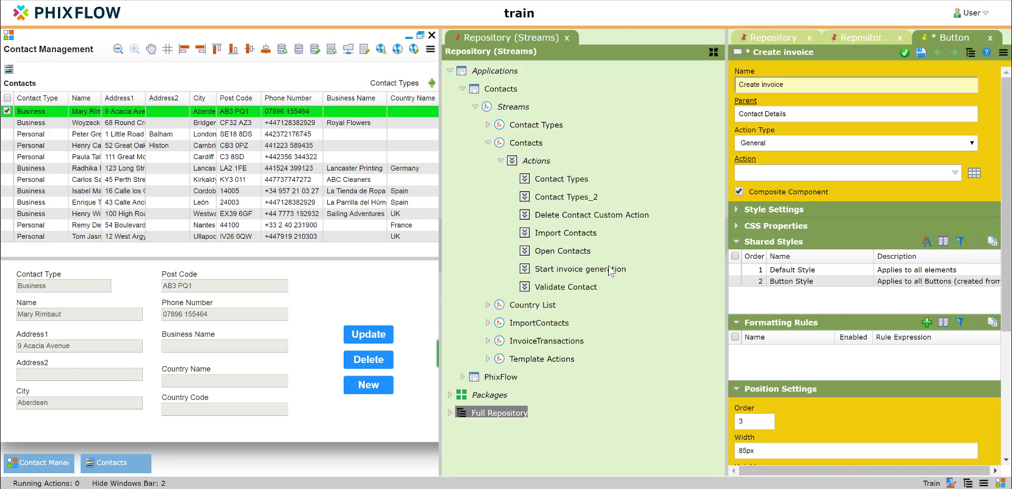
left_click_drag(609, 268, 807, 177)
left_click(567, 38)
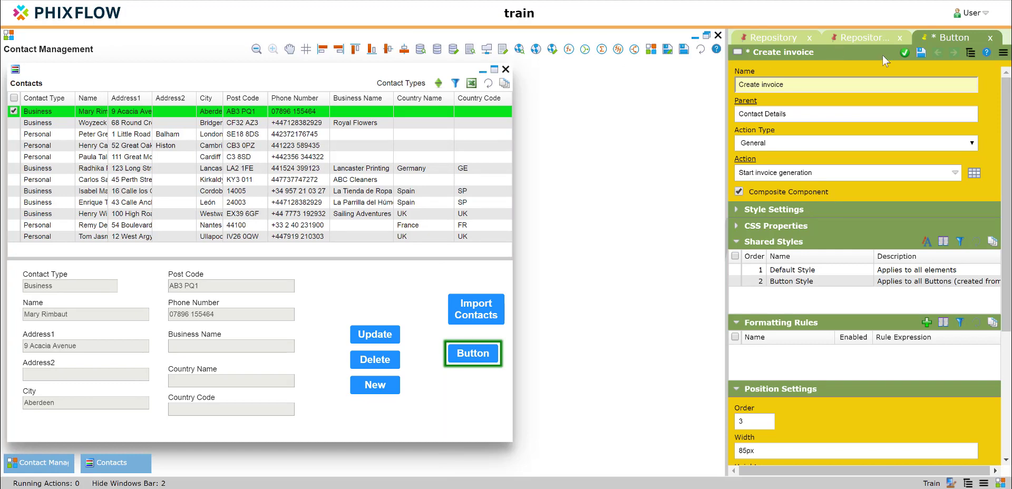
left_click(921, 55)
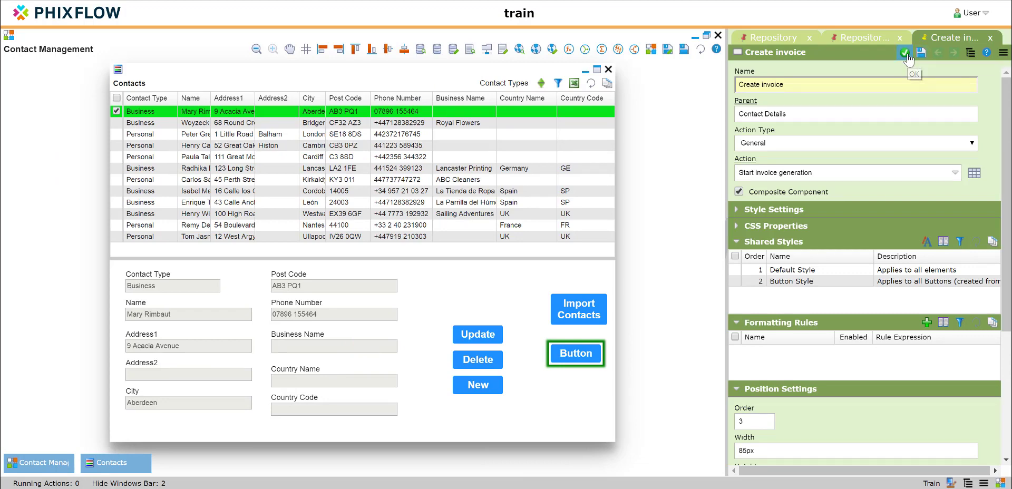
left_click(905, 53)
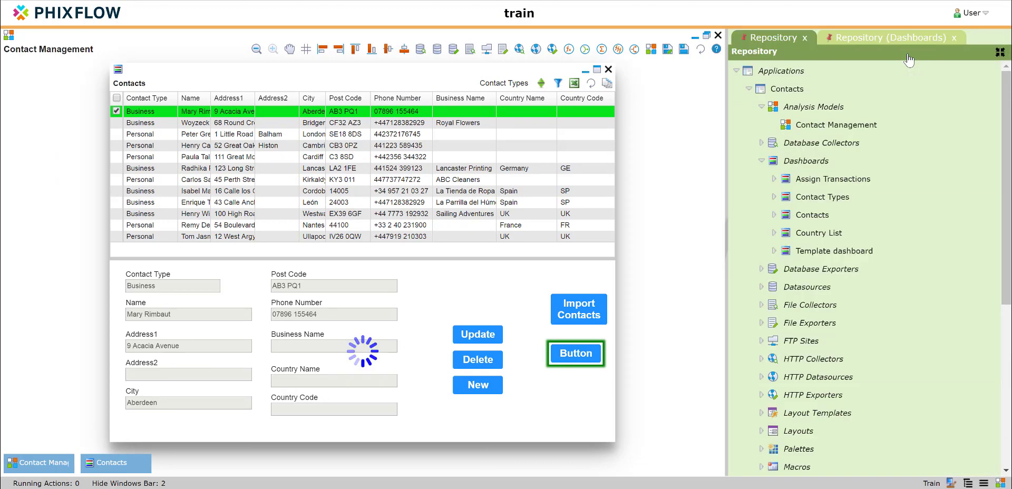
- Enlarge the button to 95px wide, set its label's display text to Create Invoice and save the label
left_click(577, 352)
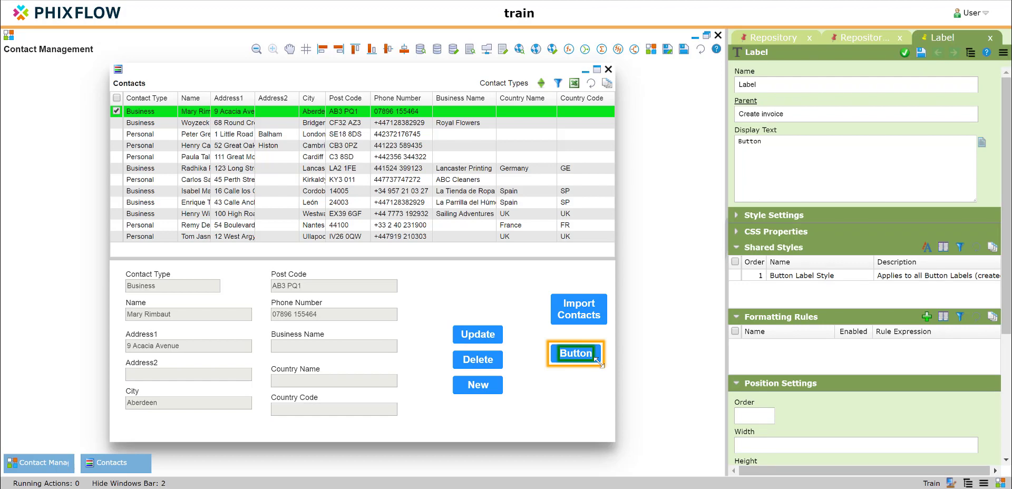
left_click(603, 366)
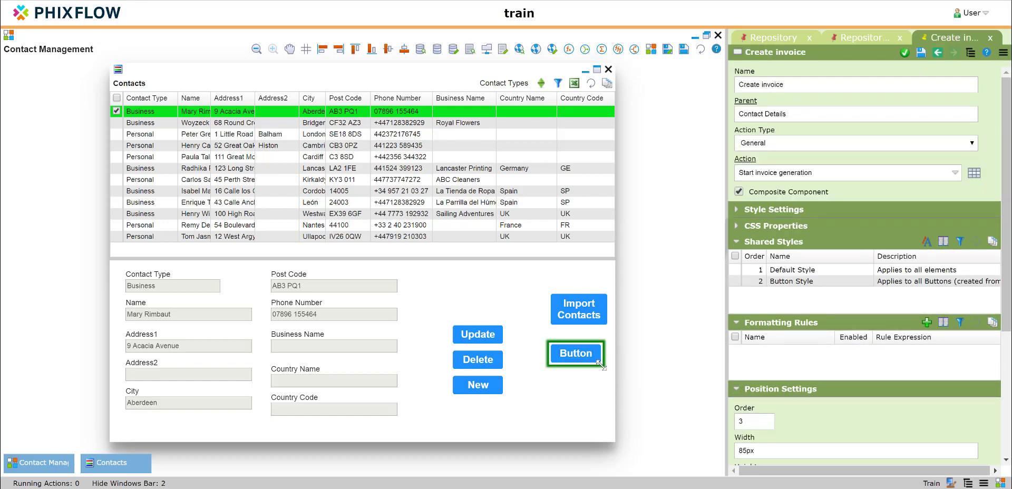
left_click(585, 362)
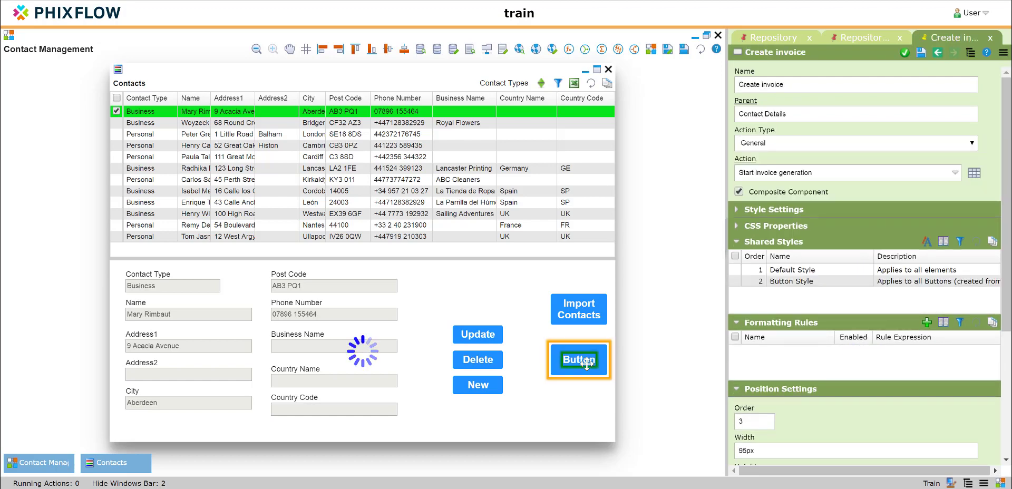
left_click_drag(783, 141, 741, 141)
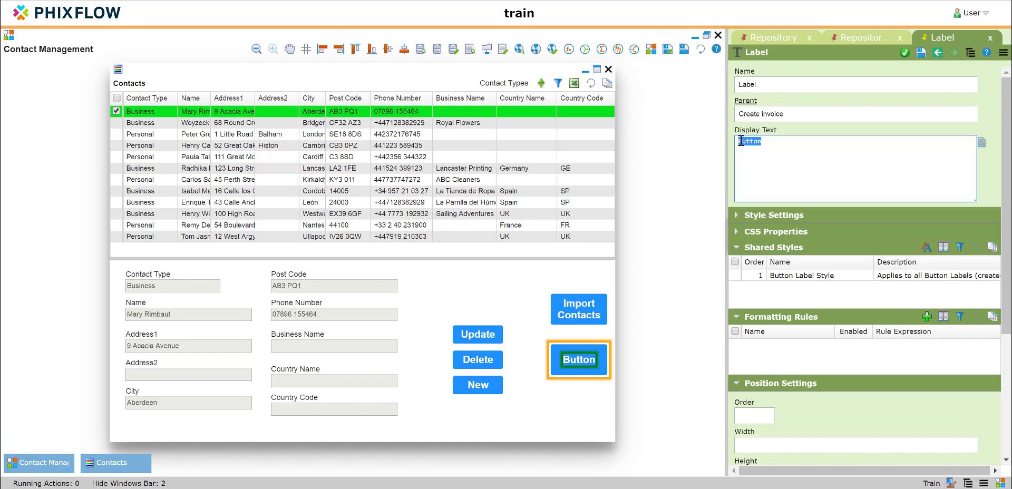
type("Create I")
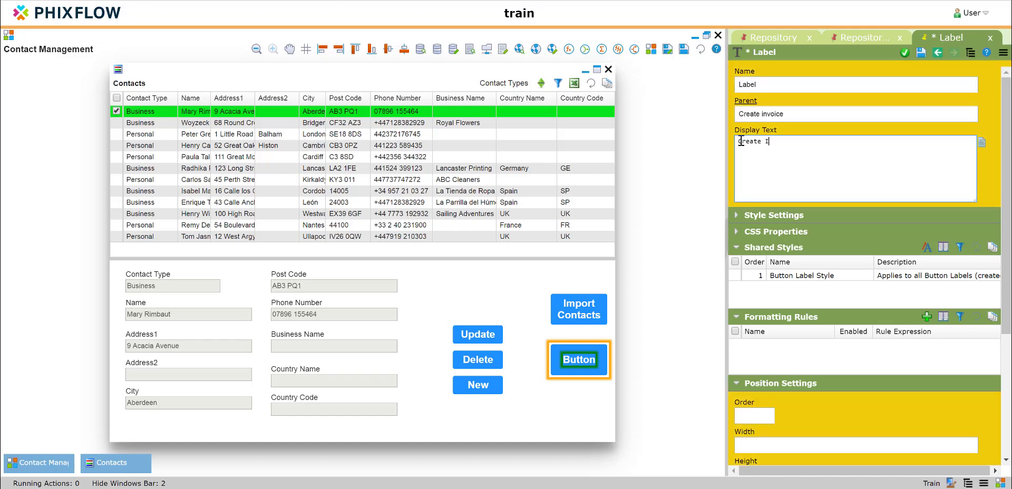
type("nvoice")
left_click(904, 52)
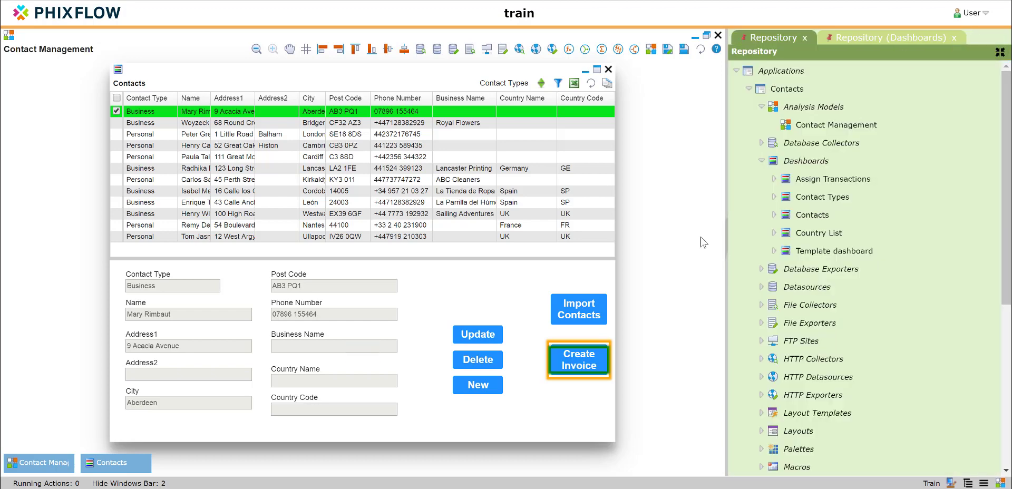
- Display the Assign Transactions dashboard and open the element details of its contact details form
left_click(658, 360)
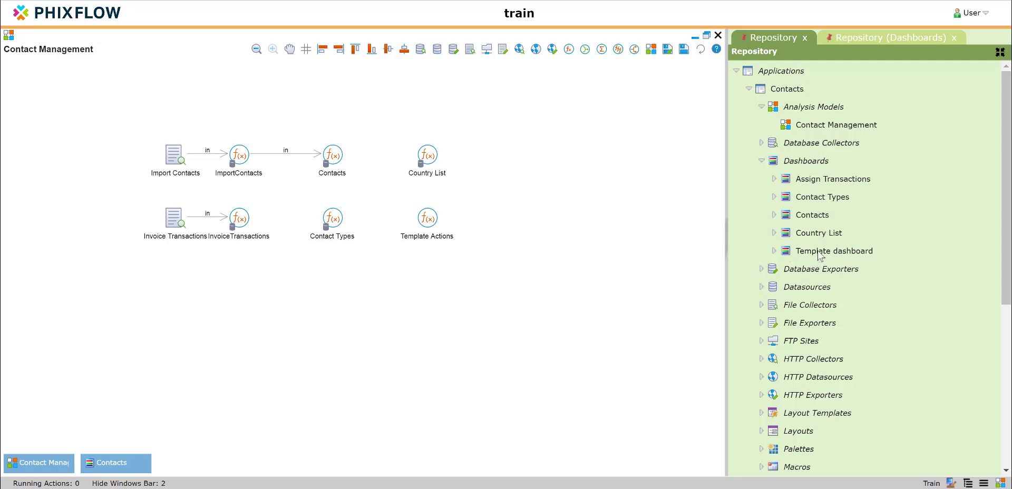
right_click(814, 182)
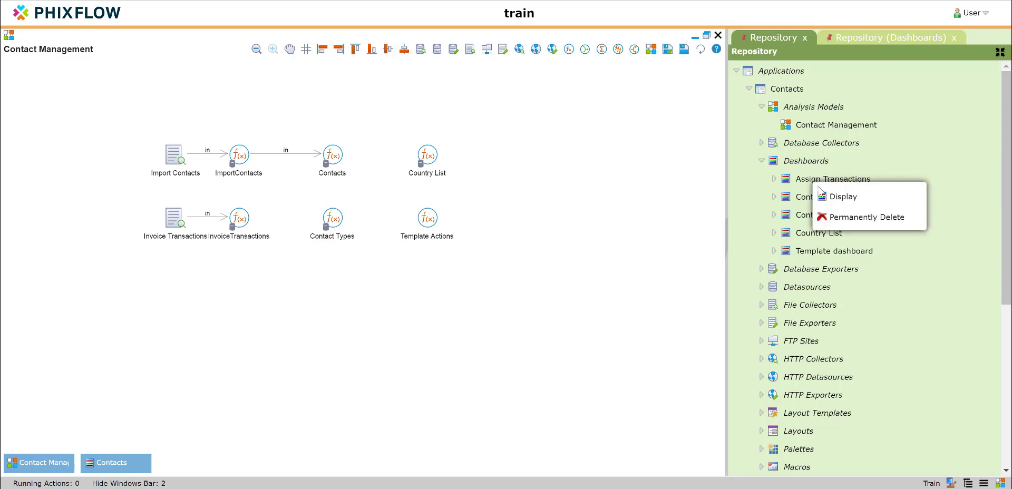
left_click(826, 198)
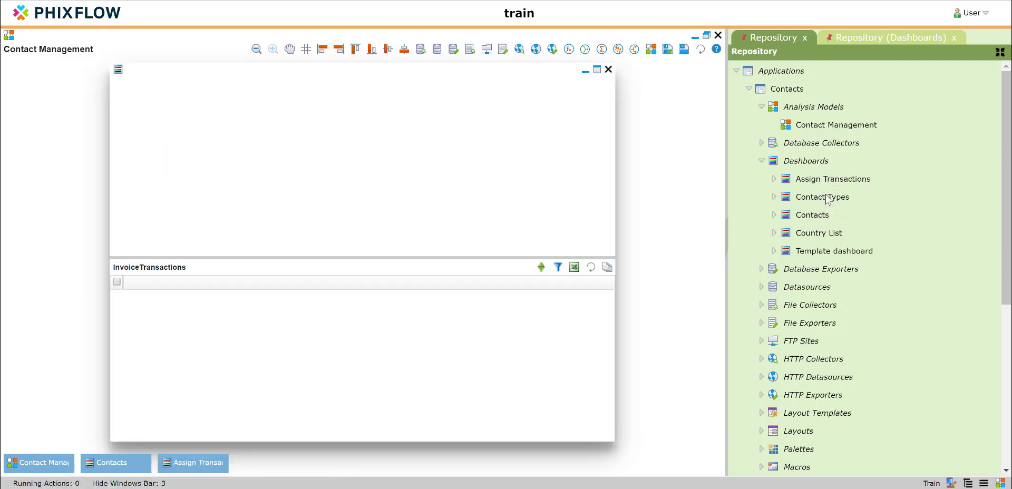
right_click(514, 184)
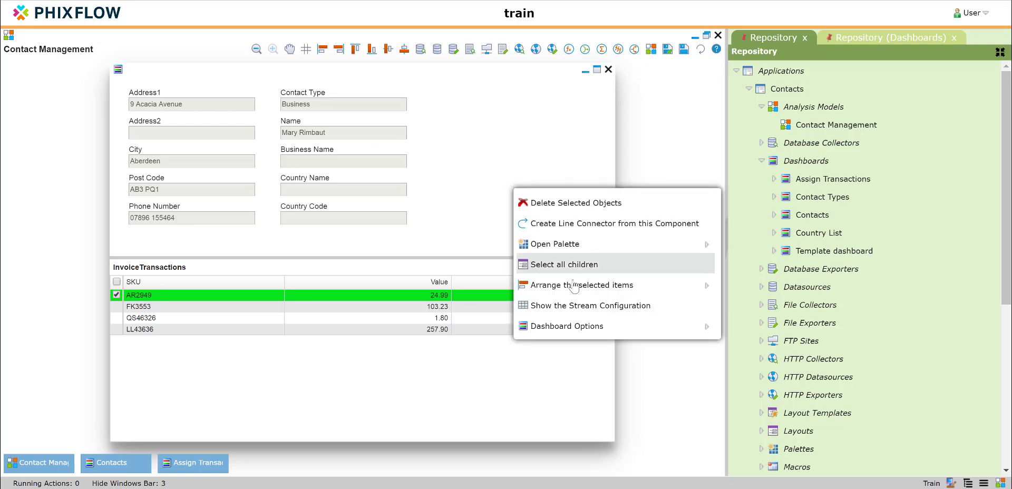
mouse_move(577, 330)
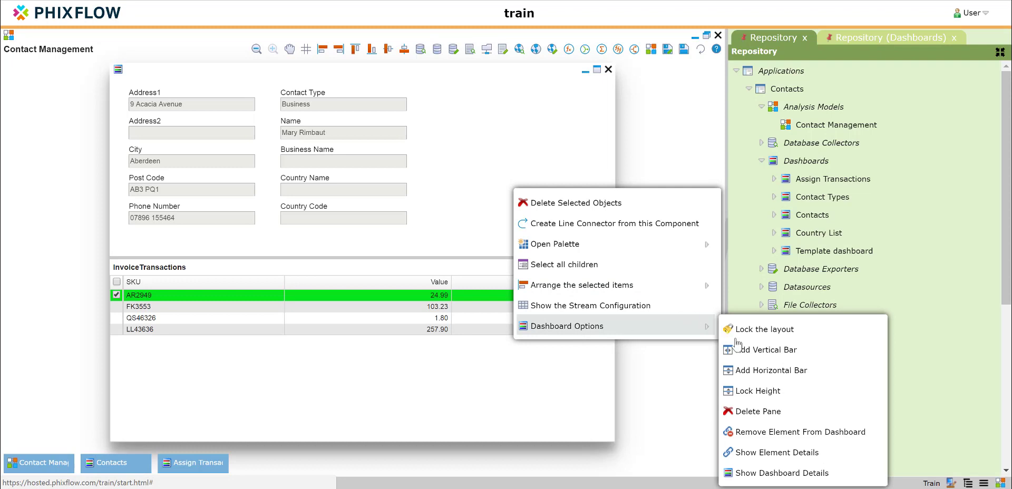
left_click(752, 457)
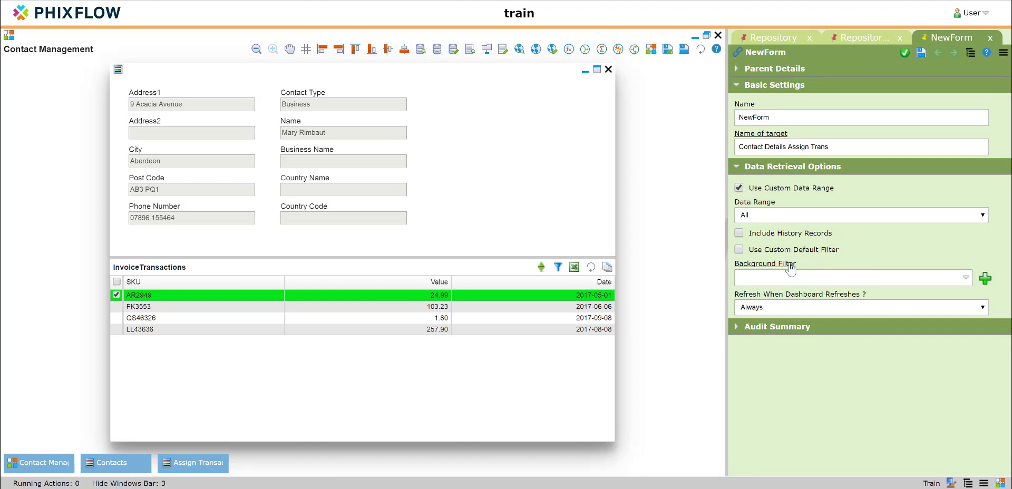
- Create a new background filter for the contact details form and name it by UID
left_click(984, 279)
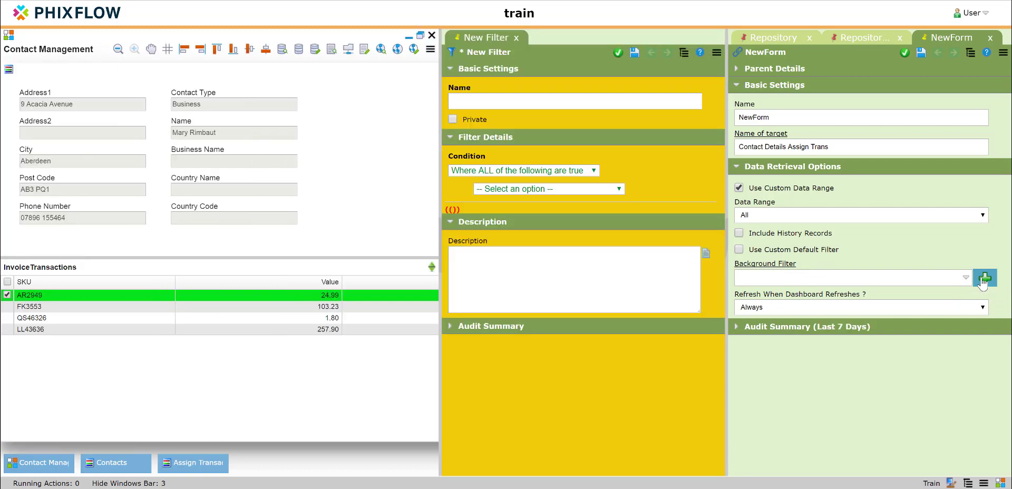
left_click(481, 101)
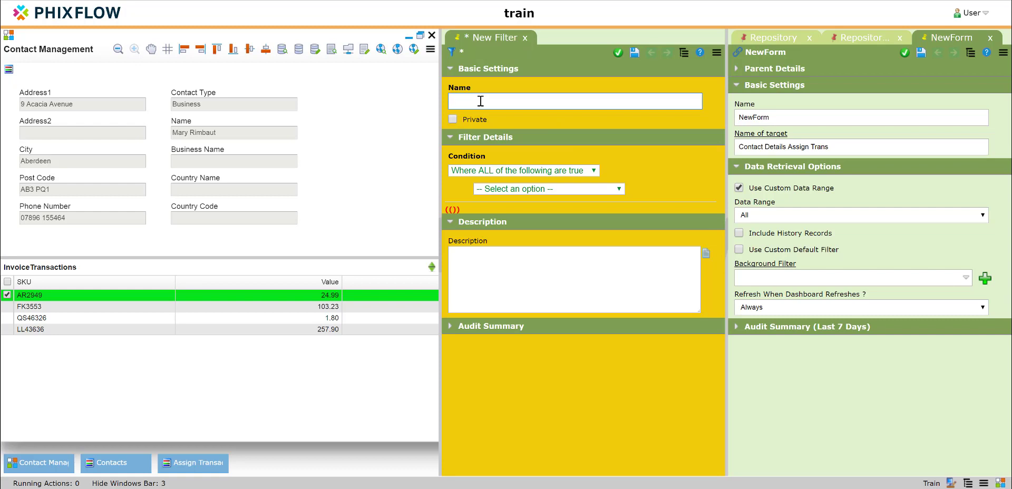
type("by UID")
- Define the filter condition as UID equals _context.UID, interpreted as an expression, and save the filter
left_click(514, 190)
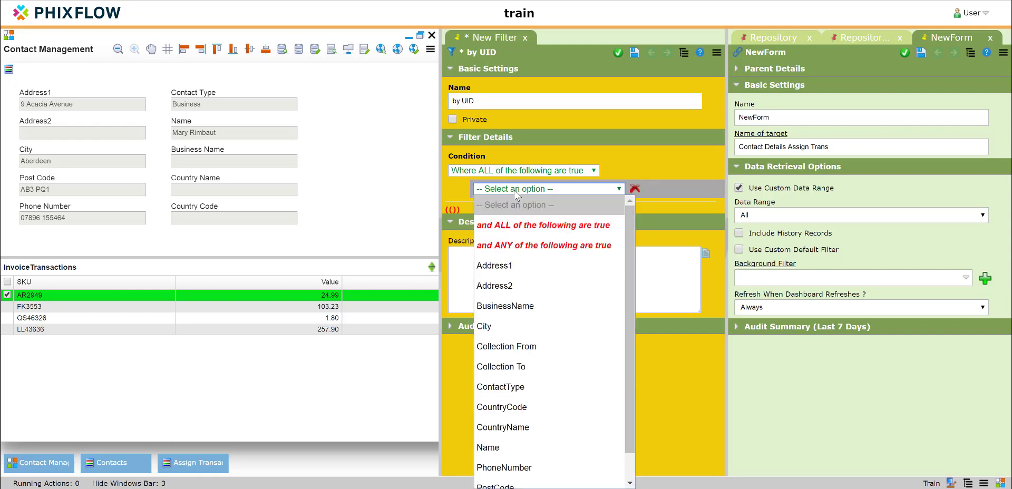
scroll(506, 346, "down", 1)
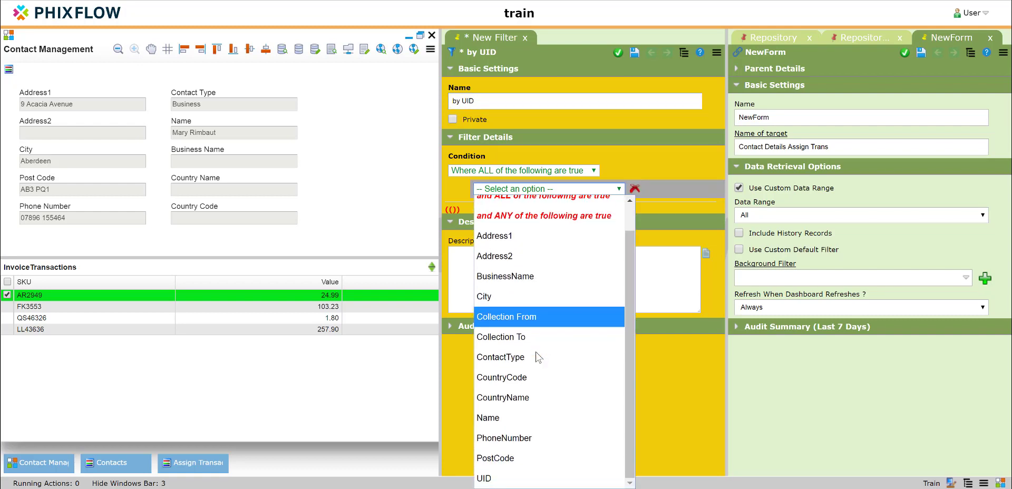
left_click(507, 477)
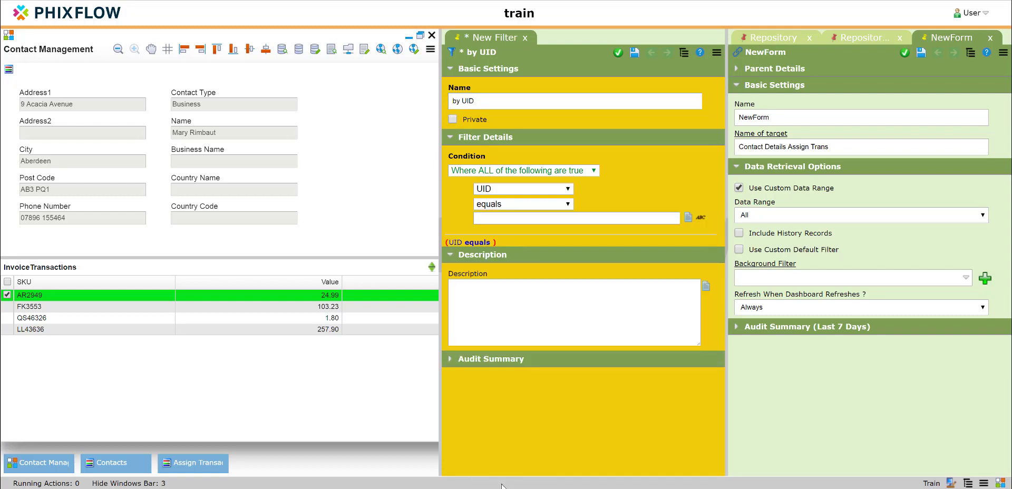
left_click(519, 218)
type("_conte")
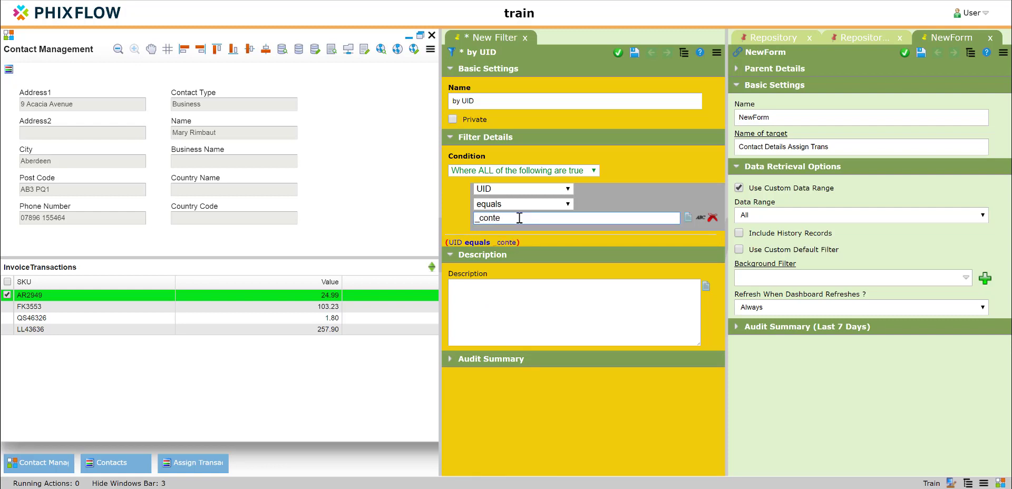
type("xt.UID")
left_click(701, 218)
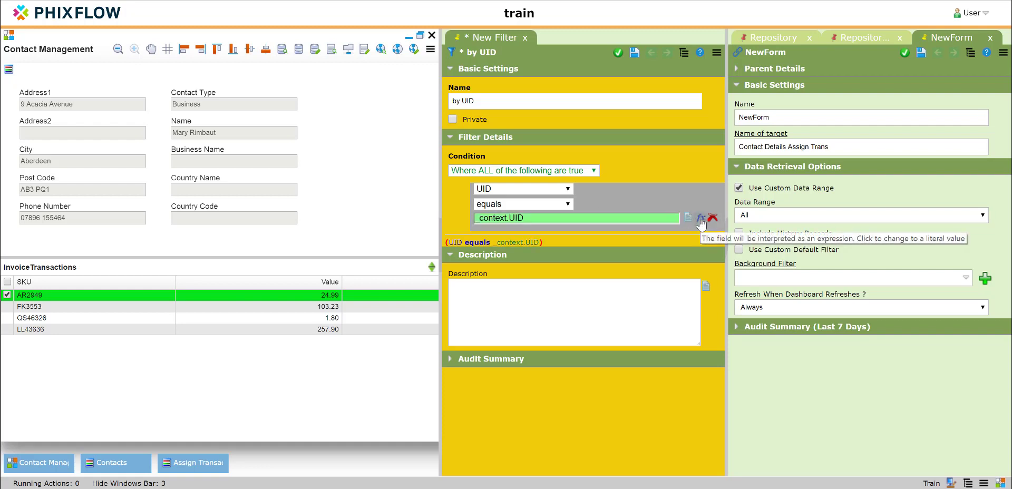
left_click(634, 53)
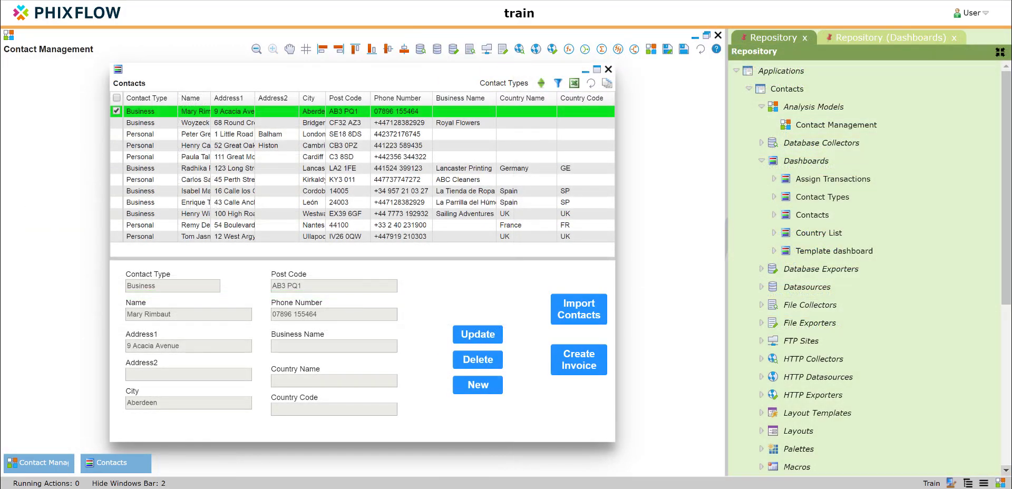
- Leave design mode, select the La Tienda de Ropa contact and test Create Invoice for it
left_click(999, 483)
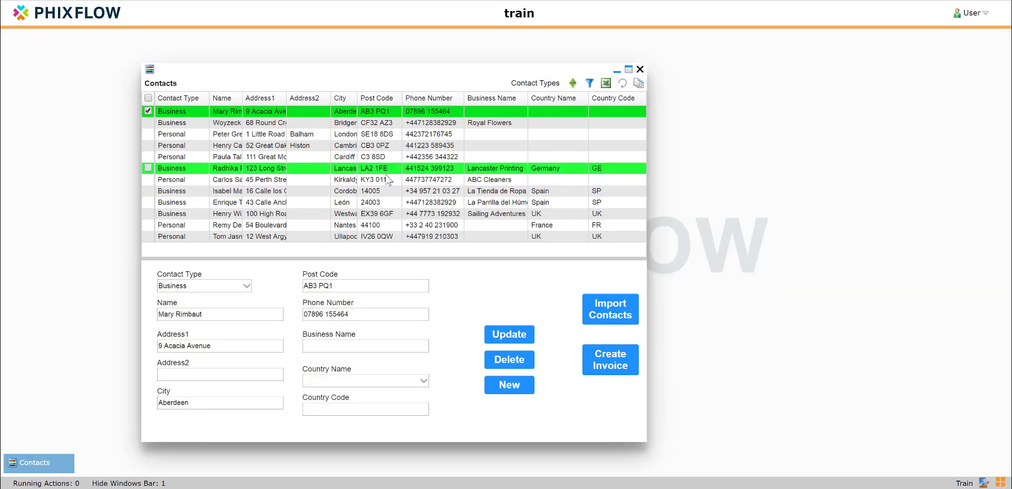
left_click(389, 193)
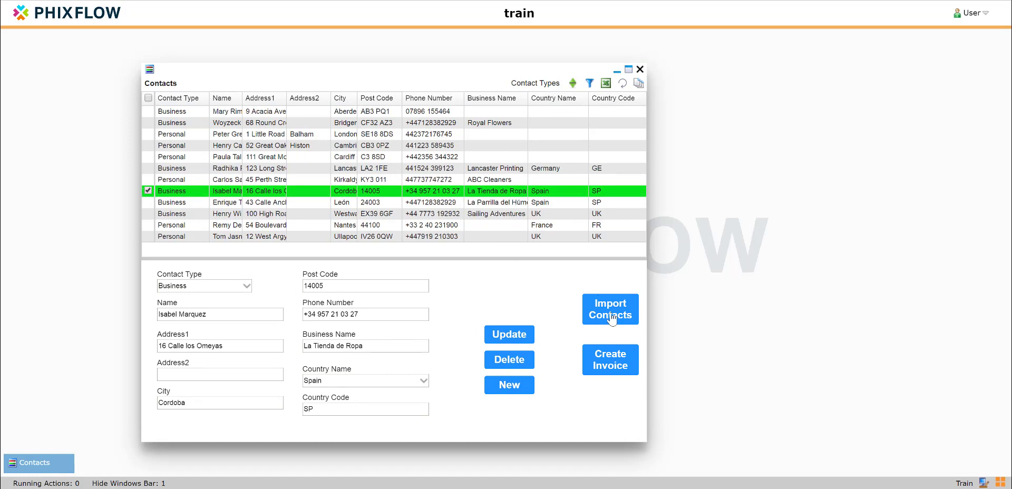
left_click(616, 368)
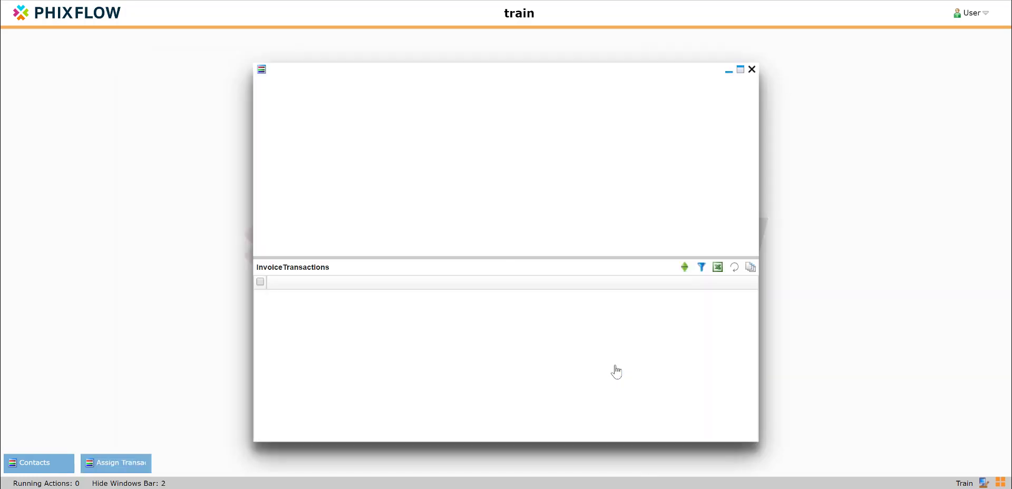